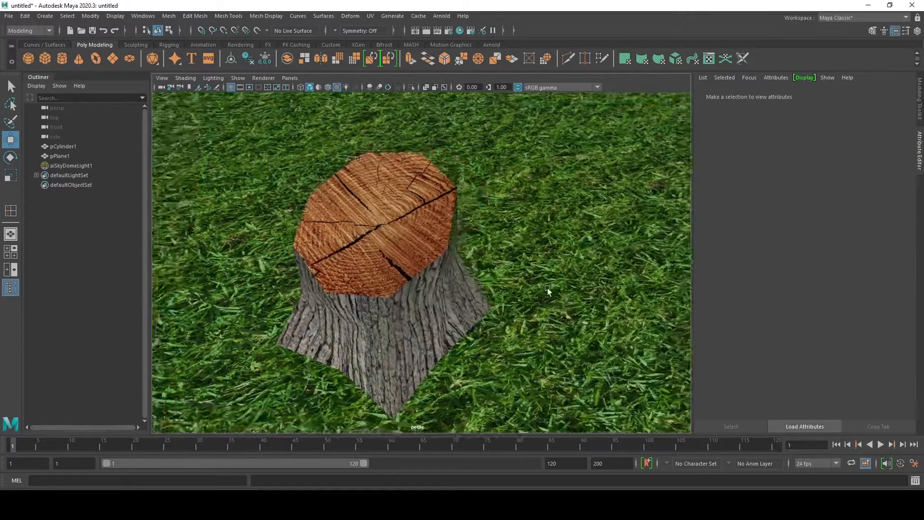
# - Examine the finished tree stump scene in the textured, shaded and wireframe displays
pyautogui.press('6')
pyautogui.scroll(-3, 486, 330)
pyautogui.keyDown('alt'); pyautogui.moveTo(487, 330); pyautogui.dragTo(388, 296); pyautogui.keyUp('alt')
pyautogui.press('5')
pyautogui.press('4')
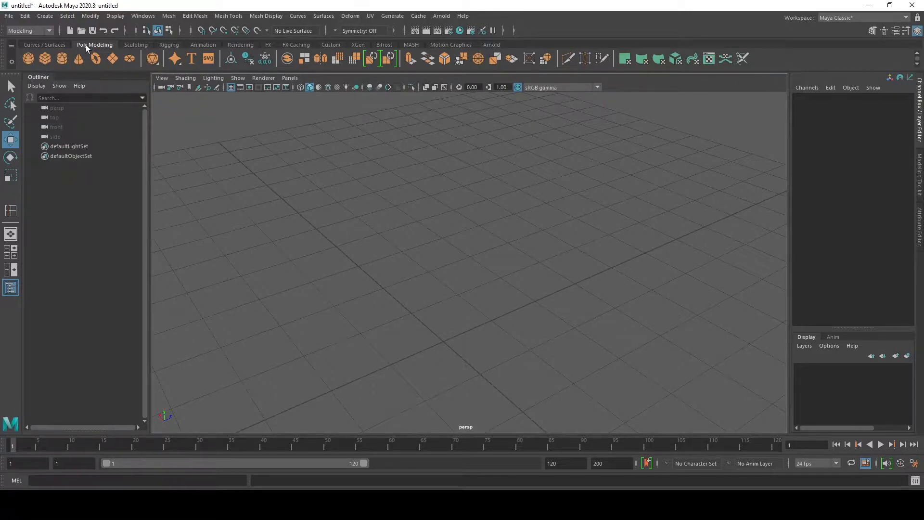
# - Create a polygon cylinder at the origin and set its Subdivisions Axis to 8
pyautogui.click(63, 58)
pyautogui.keyDown('alt'); pyautogui.moveTo(470, 286); pyautogui.dragTo(478, 243); pyautogui.keyUp('alt')
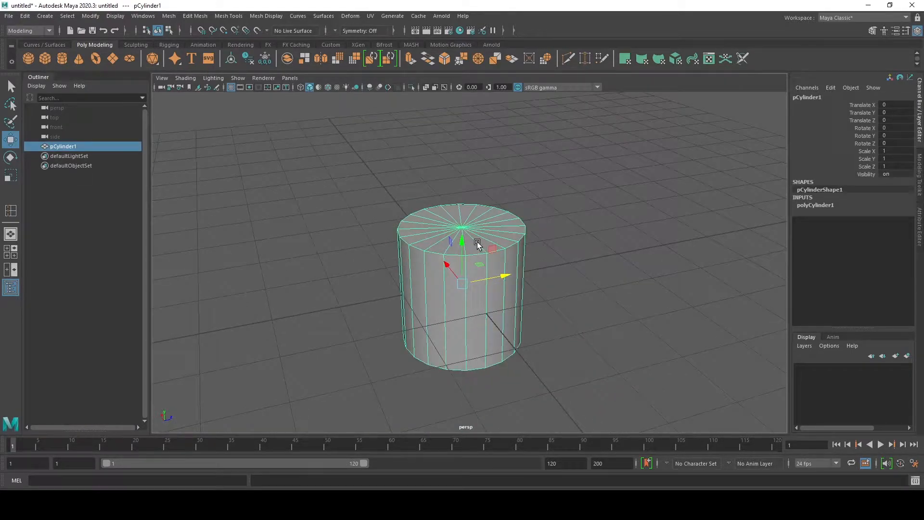
pyautogui.click(817, 205)
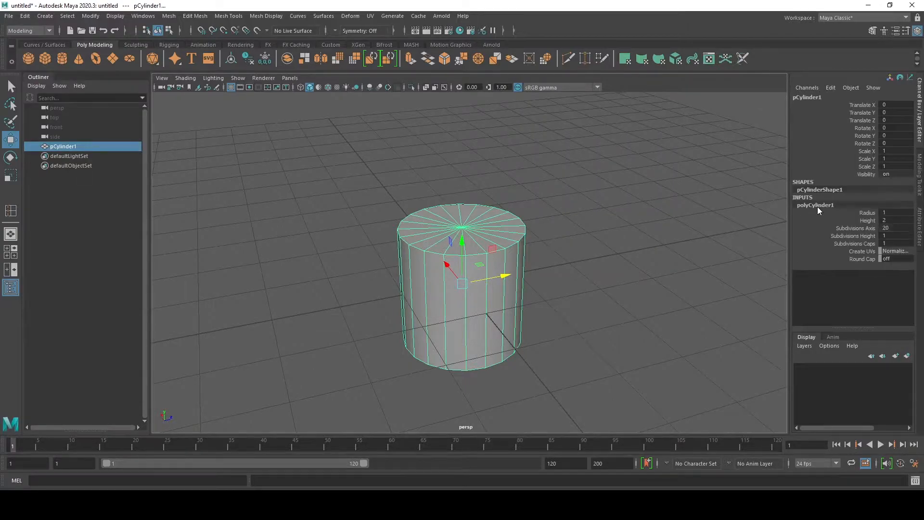
pyautogui.click(855, 228)
pyautogui.moveTo(640, 273); pyautogui.dragTo(579, 275, button='middle')
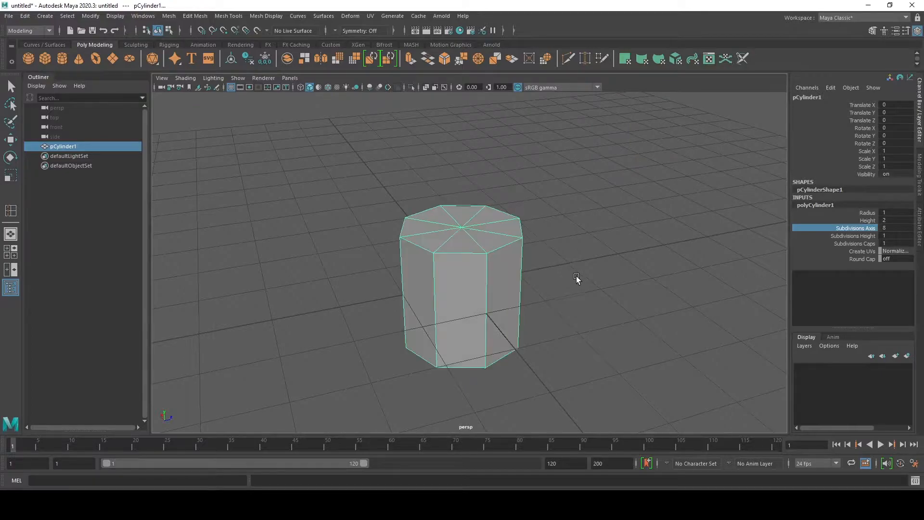
# - Raise the cylinder straight up above the grid to a Translate Y of about 1.237
pyautogui.rightClick(490, 245)
pyautogui.keyDown('alt'); pyautogui.moveTo(498, 264); pyautogui.dragTo(491, 238, button='middle'); pyautogui.keyUp('alt')
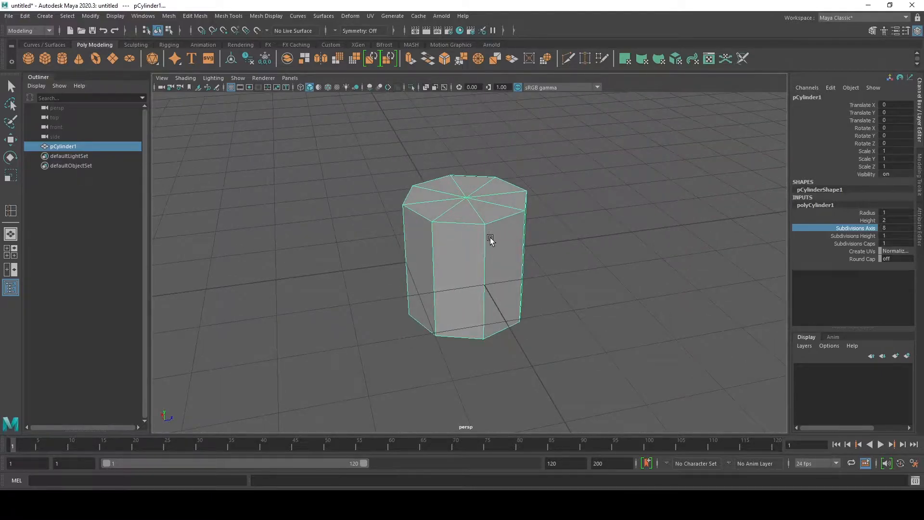
pyautogui.keyDown('alt'); pyautogui.moveTo(494, 278); pyautogui.dragTo(470, 275); pyautogui.keyUp('alt')
pyautogui.press('w')
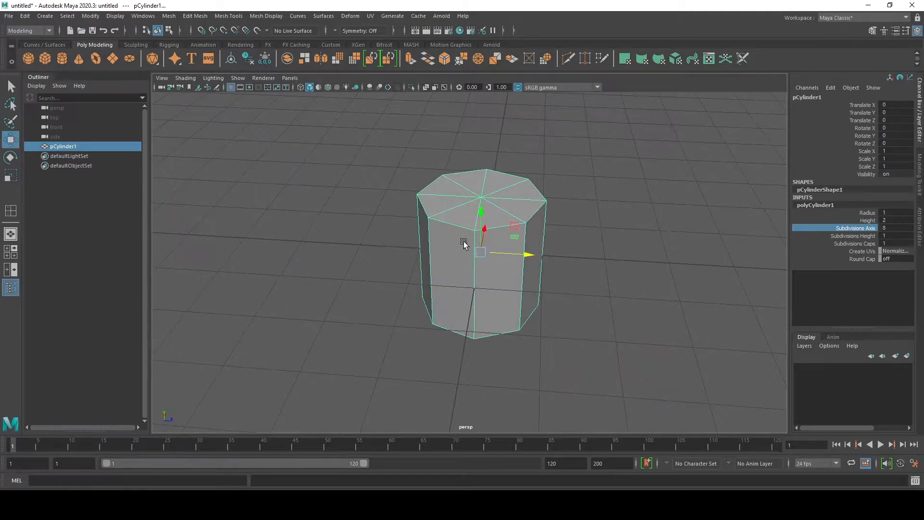
pyautogui.moveTo(482, 212); pyautogui.dragTo(481, 154)
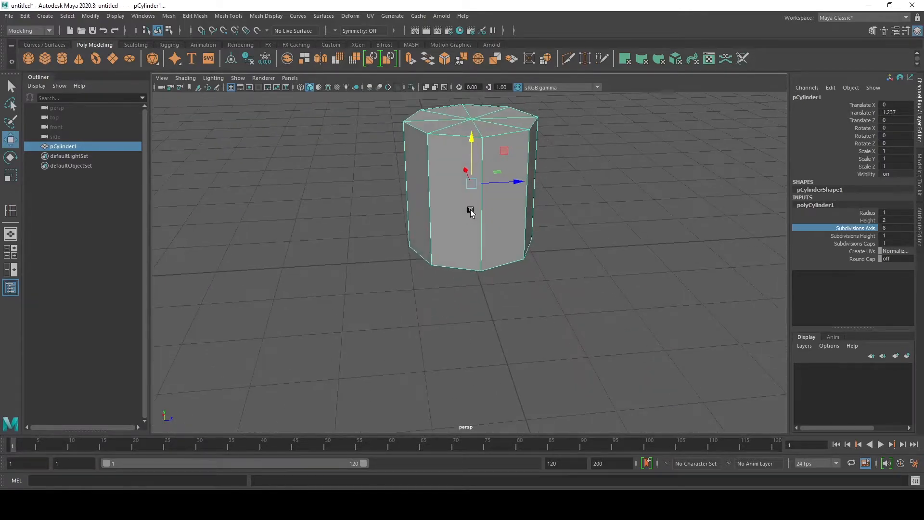
# - Pull one bottom corner vertex of the cylinder outwards to form the first root, and return to object mode
pyautogui.scroll(-2, 471, 211)
pyautogui.keyDown('alt'); pyautogui.moveTo(471, 214); pyautogui.dragTo(460, 231); pyautogui.keyUp('alt')
pyautogui.moveTo(458, 230); pyautogui.dragTo(435, 233, button='right')
pyautogui.keyDown('alt'); pyautogui.moveTo(439, 270); pyautogui.dragTo(418, 276); pyautogui.keyUp('alt')
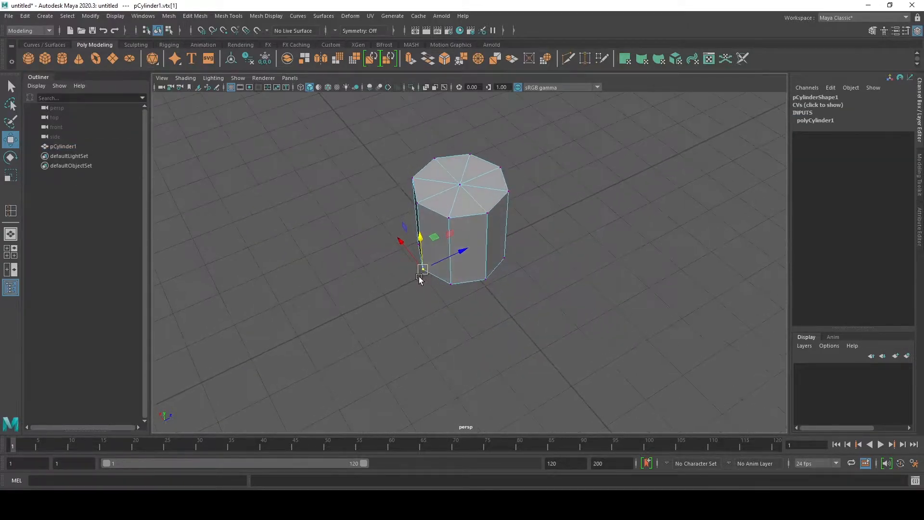
pyautogui.moveTo(461, 253); pyautogui.dragTo(444, 273)
pyautogui.moveTo(371, 250); pyautogui.dragTo(407, 286)
pyautogui.moveTo(441, 260); pyautogui.dragTo(487, 246, button='right')
pyautogui.click(514, 207)
# - In vertex mode, pull a pair of neighbouring bottom vertices outwards on another side of the cylinder
pyautogui.rightClick(452, 209)
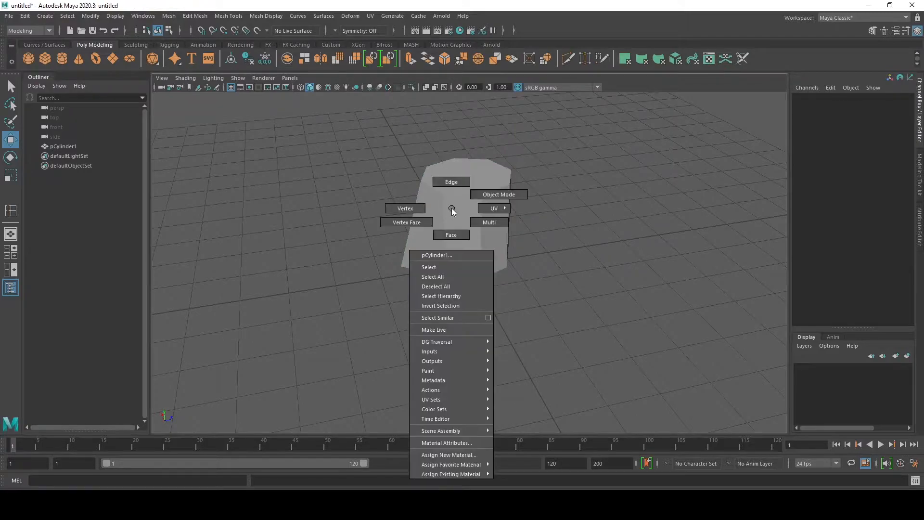
pyautogui.click(418, 208)
pyautogui.keyDown('alt'); pyautogui.moveTo(423, 223); pyautogui.dragTo(417, 234); pyautogui.keyUp('alt')
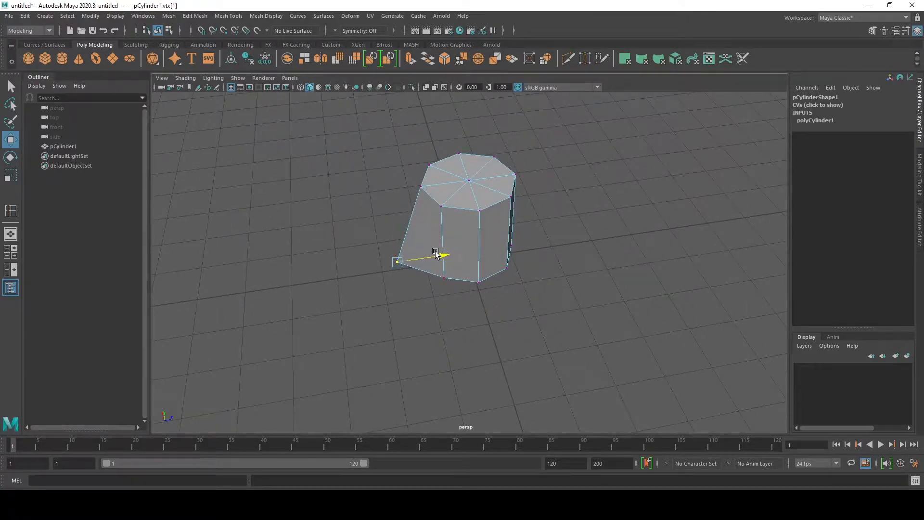
pyautogui.moveTo(439, 265)
pyautogui.keyDown('alt'); pyautogui.mouseDown()
pyautogui.moveTo(425, 281)
pyautogui.moveTo(459, 284)
pyautogui.moveTo(466, 305)
pyautogui.moveTo(462, 283)
pyautogui.moveTo(438, 255)
pyautogui.mouseUp(); pyautogui.keyUp('alt')
pyautogui.click(450, 304)
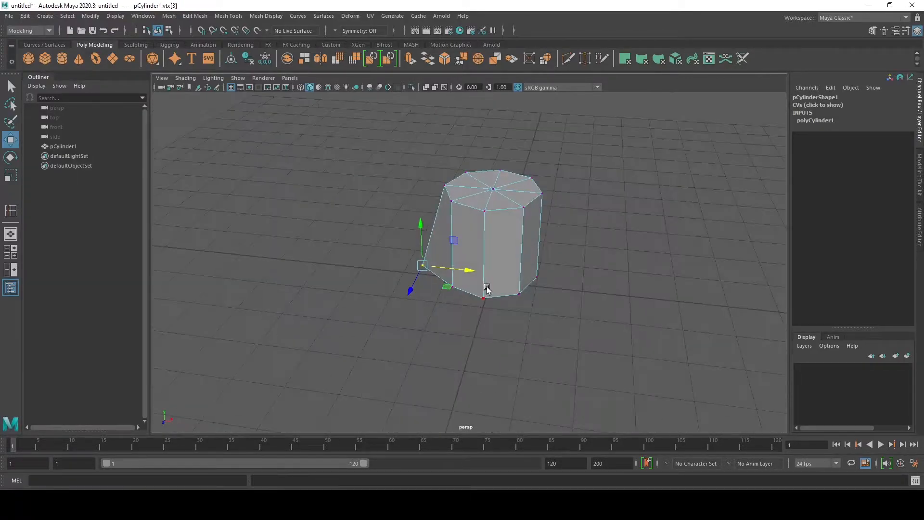
pyautogui.moveTo(524, 301); pyautogui.dragTo(524, 302)
pyautogui.moveTo(584, 330); pyautogui.dragTo(511, 267)
pyautogui.keyDown('alt'); pyautogui.moveTo(508, 282); pyautogui.dragTo(524, 305); pyautogui.keyUp('alt')
pyautogui.moveTo(579, 284); pyautogui.dragTo(600, 282)
# - Move more bottom vertices around the cylinder outwards to flare the stump's base unevenly
pyautogui.keyDown('alt'); pyautogui.moveTo(557, 313); pyautogui.dragTo(409, 299); pyautogui.keyUp('alt')
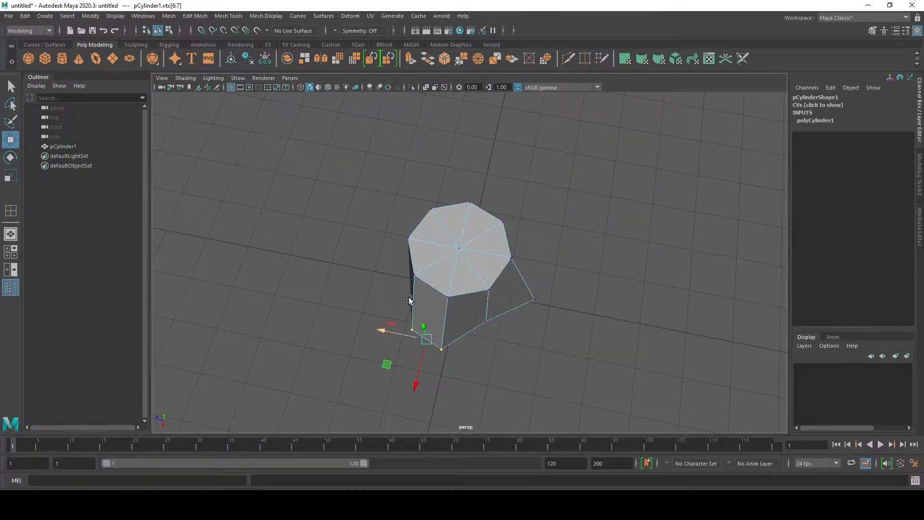
pyautogui.click(533, 303)
pyautogui.keyDown('alt'); pyautogui.moveTo(516, 317); pyautogui.dragTo(465, 332); pyautogui.keyUp('alt')
pyautogui.keyDown('alt'); pyautogui.moveTo(465, 323); pyautogui.dragTo(530, 337); pyautogui.keyUp('alt')
pyautogui.moveTo(599, 337); pyautogui.dragTo(527, 291)
pyautogui.keyDown('alt'); pyautogui.moveTo(528, 292); pyautogui.dragTo(475, 309); pyautogui.keyUp('alt')
pyautogui.moveTo(496, 356); pyautogui.dragTo(456, 319)
pyautogui.moveTo(471, 274)
pyautogui.keyDown('alt'); pyautogui.mouseDown()
pyautogui.moveTo(454, 237)
pyautogui.moveTo(442, 248)
pyautogui.moveTo(463, 257)
pyautogui.mouseUp(); pyautogui.keyUp('alt')
pyautogui.moveTo(456, 198)
pyautogui.mouseDown()
pyautogui.moveTo(455, 181)
pyautogui.moveTo(472, 207)
pyautogui.moveTo(439, 204)
pyautogui.moveTo(444, 192)
pyautogui.moveTo(465, 189)
pyautogui.mouseUp()
# - Adjust the stump's vertices so that its cut top slopes to one side
pyautogui.press('e')
pyautogui.keyDown('alt'); pyautogui.moveTo(528, 237); pyautogui.dragTo(549, 270); pyautogui.keyUp('alt')
pyautogui.moveTo(560, 276); pyautogui.dragTo(493, 233)
pyautogui.press('w')
pyautogui.keyDown('alt'); pyautogui.moveTo(423, 208); pyautogui.dragTo(490, 236); pyautogui.keyUp('alt')
pyautogui.click(443, 233)
pyautogui.click(491, 244)
pyautogui.moveTo(489, 202); pyautogui.dragTo(466, 295)
pyautogui.click(526, 198)
# - Delete every other radial edge on the stump's top so the cap consists of four quads
pyautogui.scroll(3, 440, 267)
pyautogui.scroll(3, 453, 287)
pyautogui.press('F11')
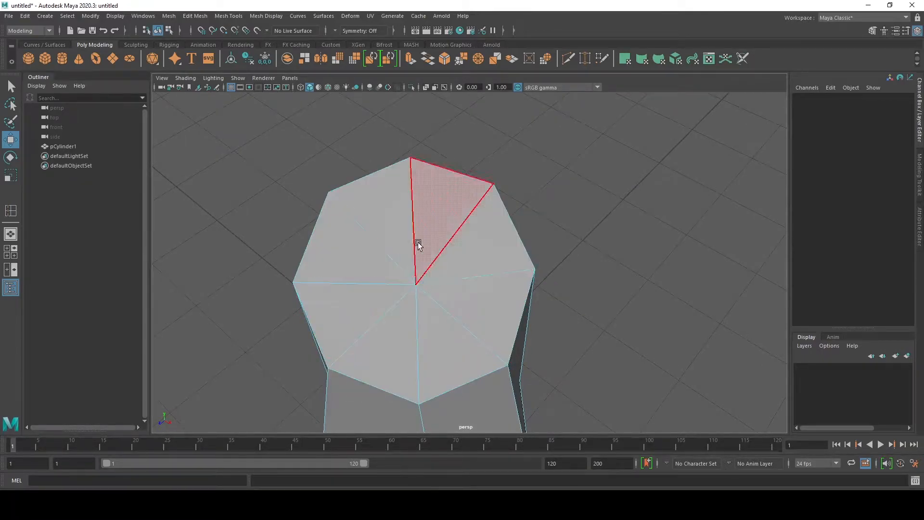
pyautogui.moveTo(417, 251); pyautogui.dragTo(421, 225, button='right')
pyautogui.click(421, 221)
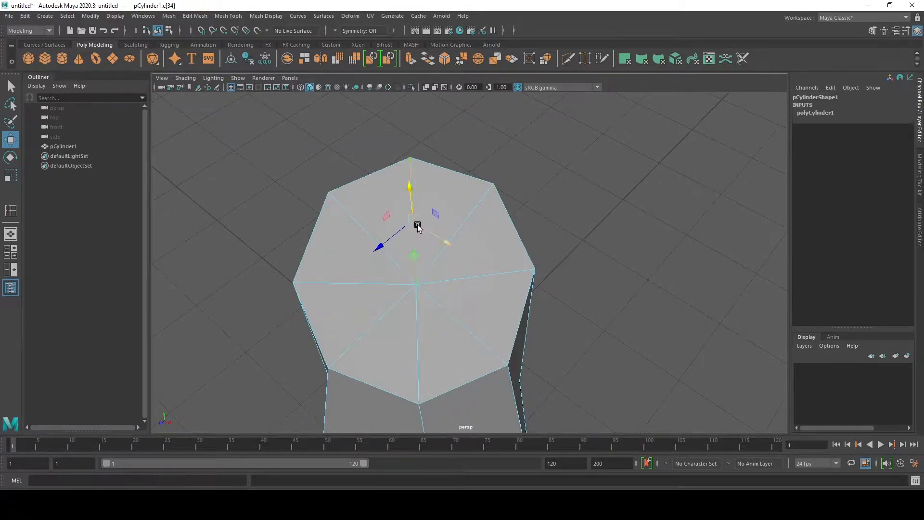
pyautogui.moveTo(462, 202)
pyautogui.mouseDown(button='right')
pyautogui.moveTo(480, 194)
pyautogui.moveTo(453, 218)
pyautogui.moveTo(455, 190)
pyautogui.mouseUp(button='right')
pyautogui.click(458, 284)
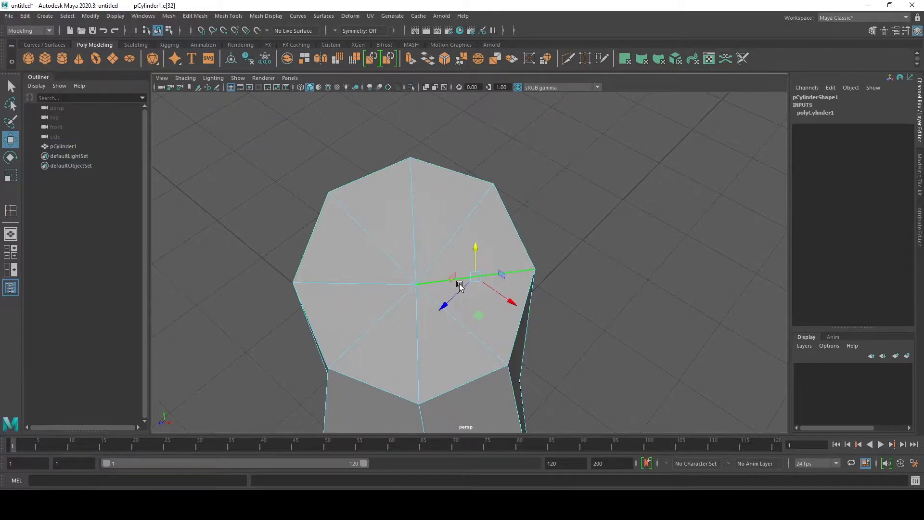
pyautogui.keyDown('shift'); pyautogui.click(413, 210); pyautogui.keyUp('shift')
pyautogui.keyDown('shift'); pyautogui.click(360, 280); pyautogui.keyUp('shift')
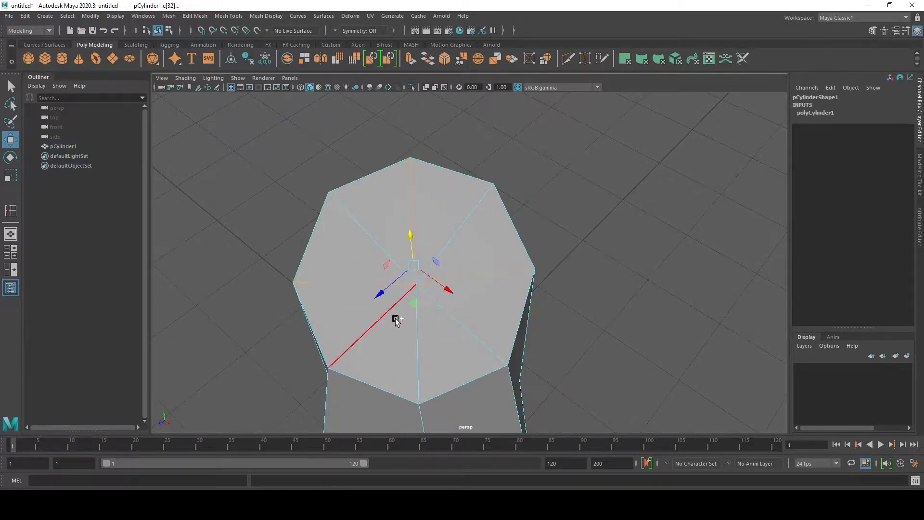
pyautogui.keyDown('shift'); pyautogui.moveTo(454, 283); pyautogui.dragTo(423, 295, button='right'); pyautogui.keyUp('shift')
pyautogui.keyDown('alt'); pyautogui.moveTo(423, 295); pyautogui.dragTo(331, 299); pyautogui.keyUp('alt')
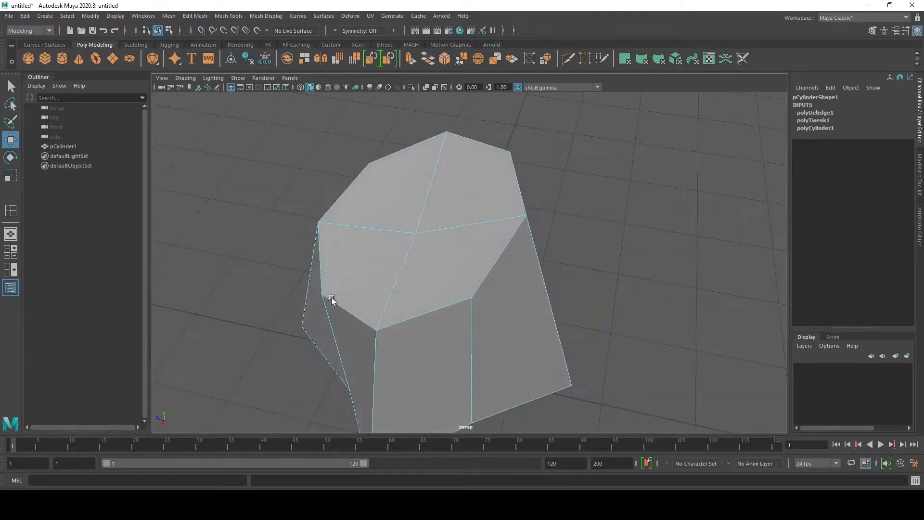
# - Insert a horizontal edge loop around the stump's sides, about halfway up
pyautogui.moveTo(357, 244); pyautogui.dragTo(360, 270, button='right')
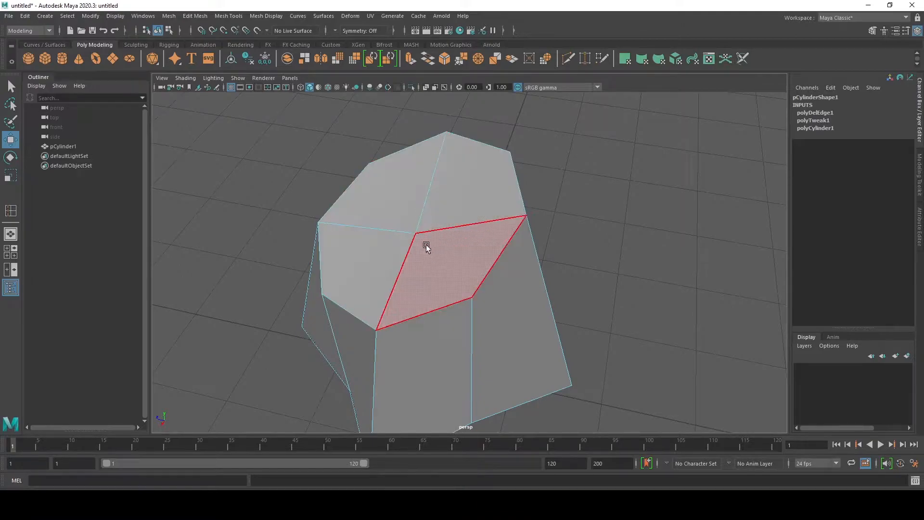
pyautogui.keyDown('alt'); pyautogui.moveTo(365, 305); pyautogui.dragTo(414, 284); pyautogui.keyUp('alt')
pyautogui.keyDown('alt'); pyautogui.moveTo(365, 314); pyautogui.dragTo(452, 303); pyautogui.keyUp('alt')
pyautogui.moveTo(452, 303); pyautogui.dragTo(479, 232, button='right')
pyautogui.scroll(-2, 478, 301)
pyautogui.keyDown('alt'); pyautogui.moveTo(478, 301); pyautogui.dragTo(445, 317); pyautogui.keyUp('alt')
pyautogui.keyDown('shift'); pyautogui.moveTo(475, 309); pyautogui.dragTo(407, 272, button='right'); pyautogui.keyUp('shift')
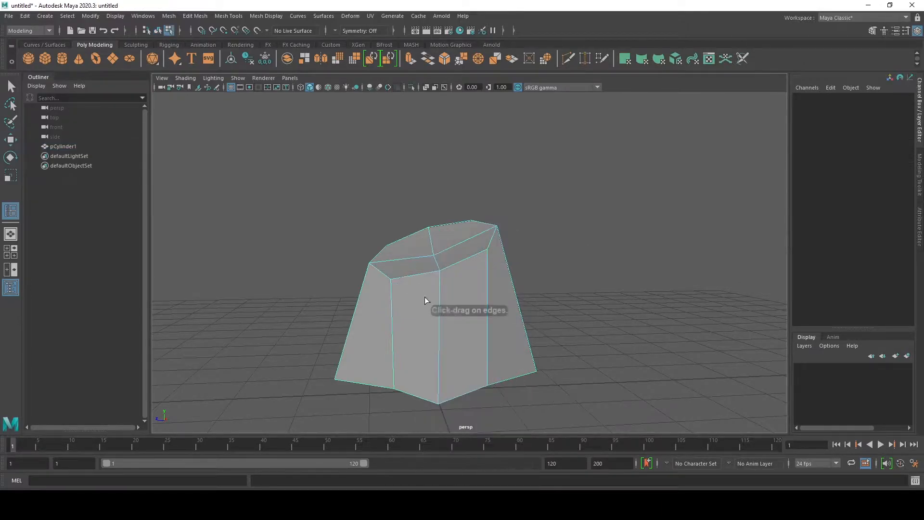
pyautogui.click(440, 327)
# - Scale the new edge loop inwards to narrow the trunk's middle, and return to object mode
pyautogui.press('r')
pyautogui.keyDown('alt'); pyautogui.moveTo(438, 314); pyautogui.dragTo(414, 311); pyautogui.keyUp('alt')
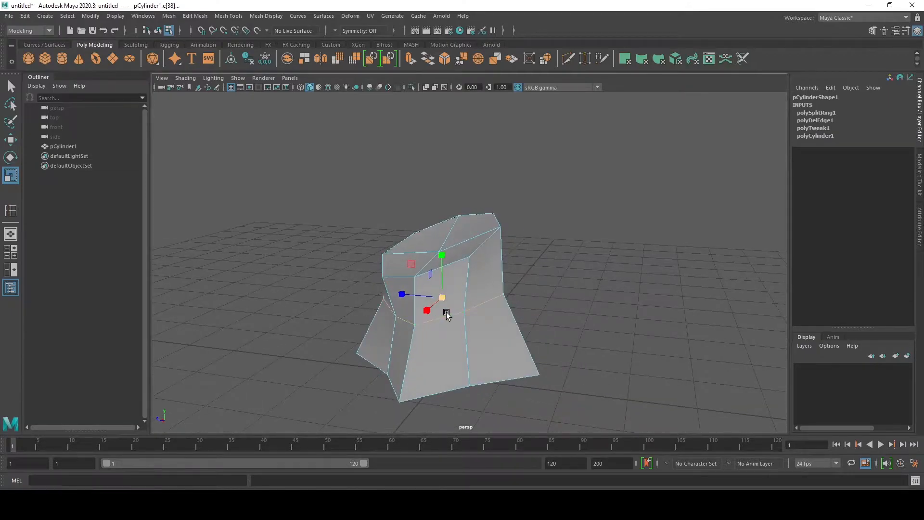
pyautogui.moveTo(473, 245); pyautogui.dragTo(519, 232, button='right')
pyautogui.click(362, 283)
pyautogui.keyDown('alt'); pyautogui.moveTo(366, 289); pyautogui.dragTo(333, 284); pyautogui.keyUp('alt')
pyautogui.keyDown('alt'); pyautogui.moveTo(332, 285); pyautogui.dragTo(409, 298, button='right'); pyautogui.keyUp('alt')
pyautogui.keyDown('alt'); pyautogui.moveTo(408, 296); pyautogui.dragTo(431, 309); pyautogui.keyUp('alt')
# - Assign a new Lambert material to the stump and open the material's attributes
pyautogui.click(448, 239)
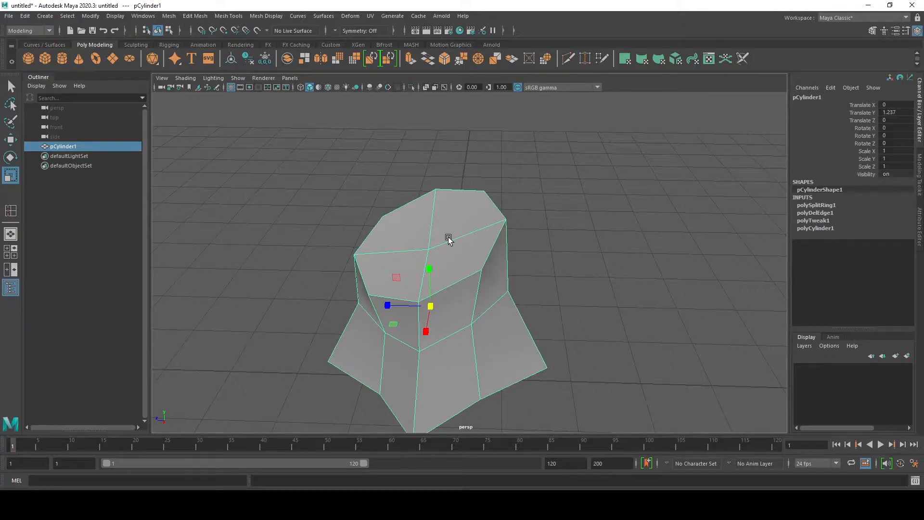
pyautogui.keyDown('alt'); pyautogui.moveTo(448, 238); pyautogui.dragTo(472, 247); pyautogui.keyUp('alt')
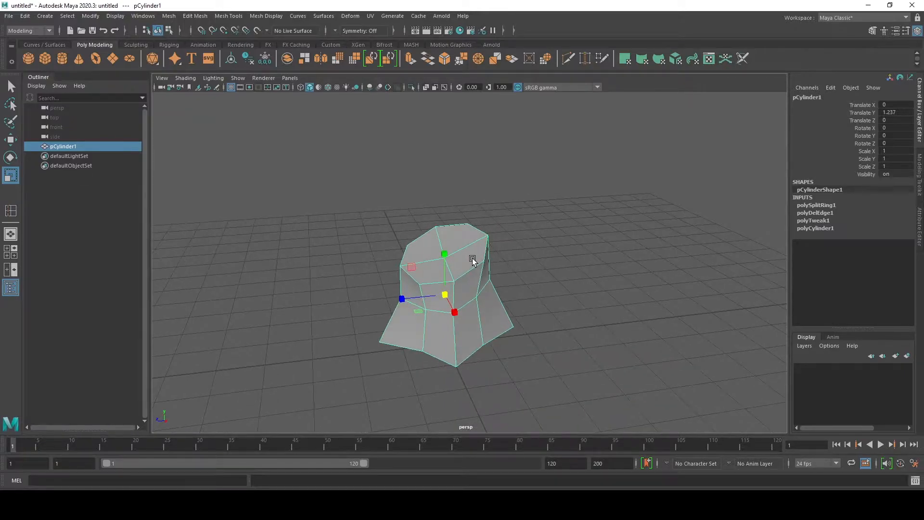
pyautogui.hotkey('ctrl', 'a')
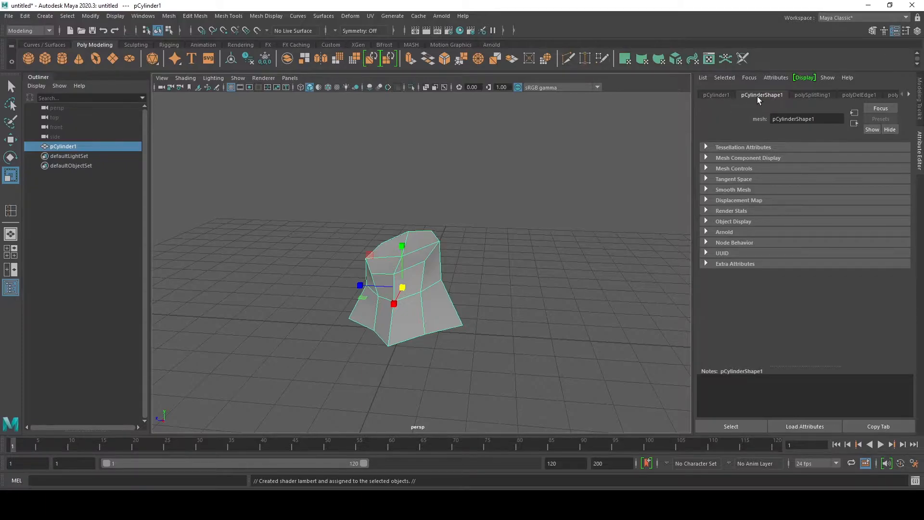
pyautogui.click(908, 95)
pyautogui.click(908, 95)
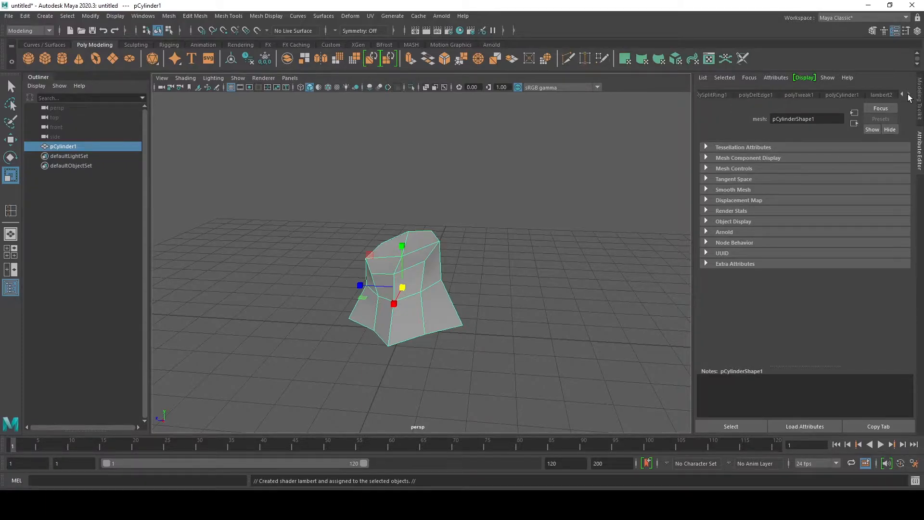
pyautogui.click(882, 95)
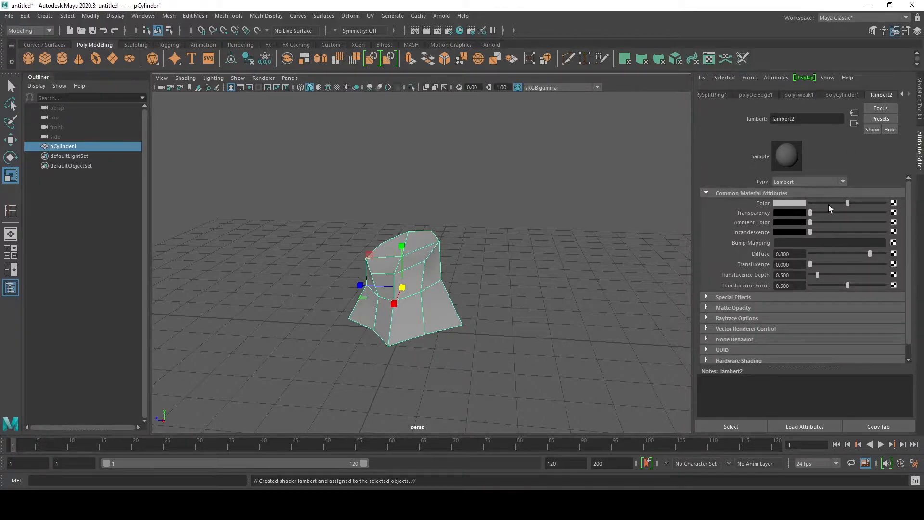
# - Try yellow and red as the Lambert material's color, ending with a neutral grey
pyautogui.click(797, 202)
pyautogui.click(772, 177)
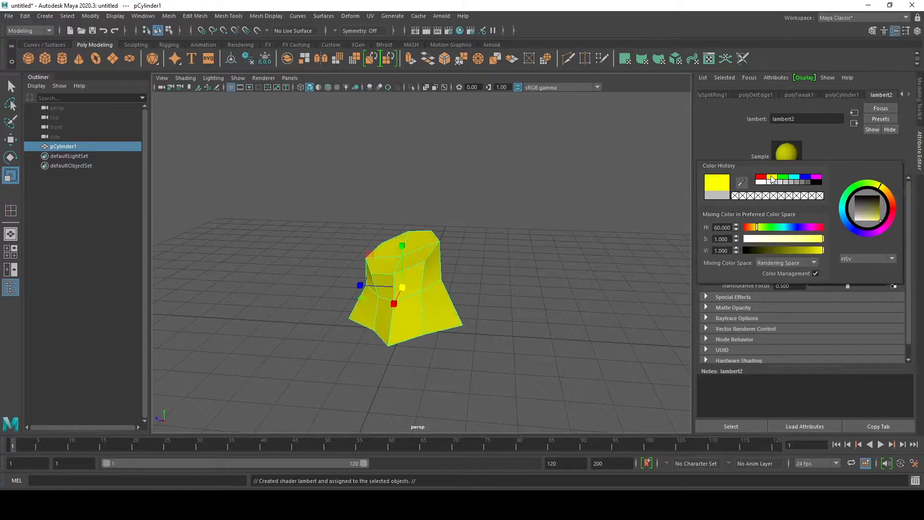
pyautogui.click(802, 203)
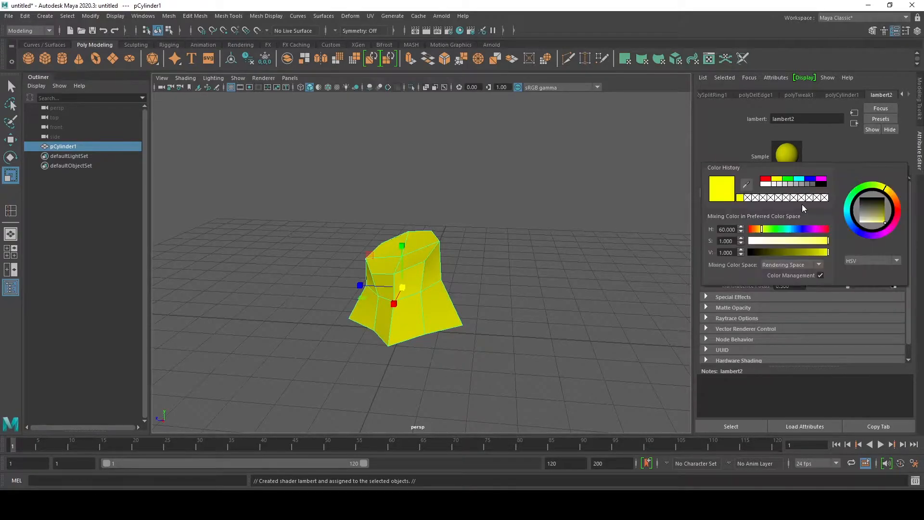
pyautogui.click(765, 178)
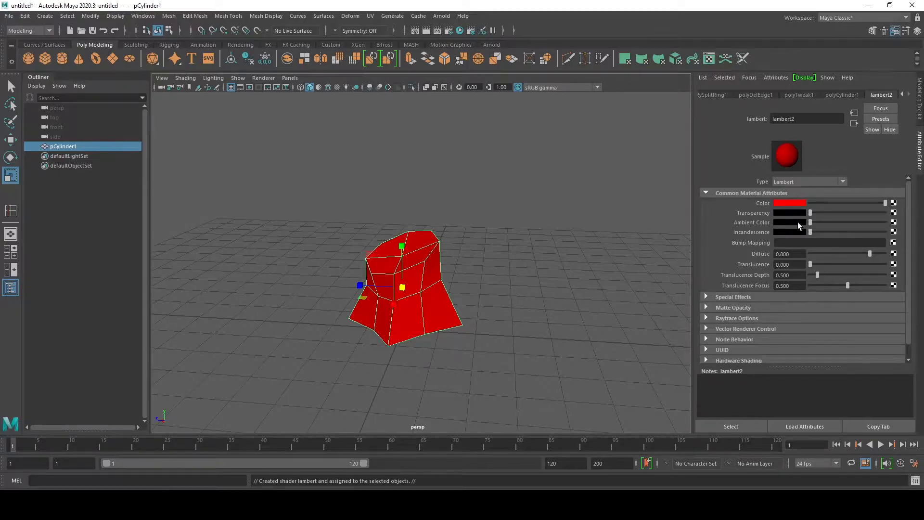
pyautogui.scroll(-1, 799, 223)
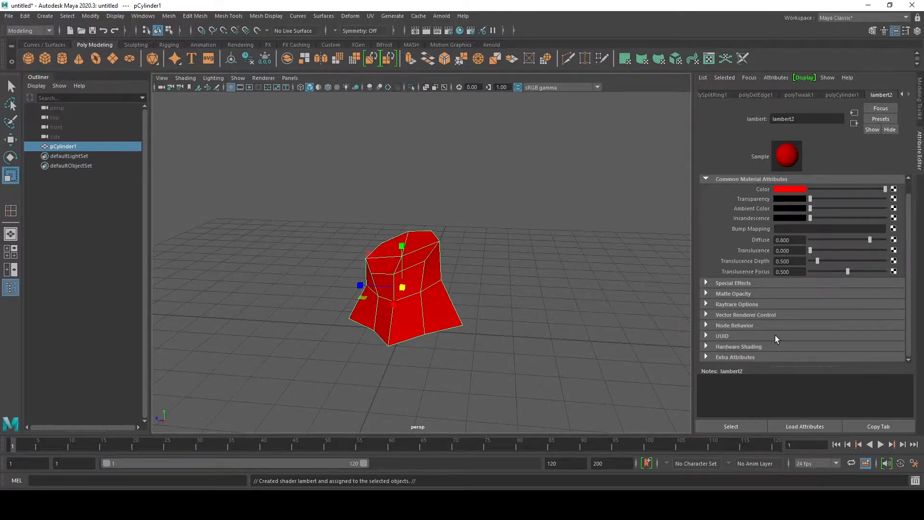
pyautogui.scroll(1, 804, 220)
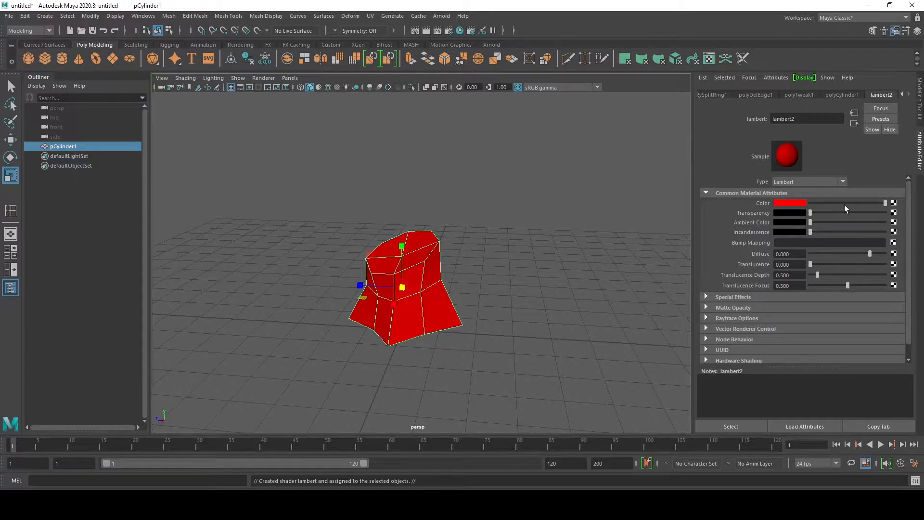
pyautogui.click(789, 203)
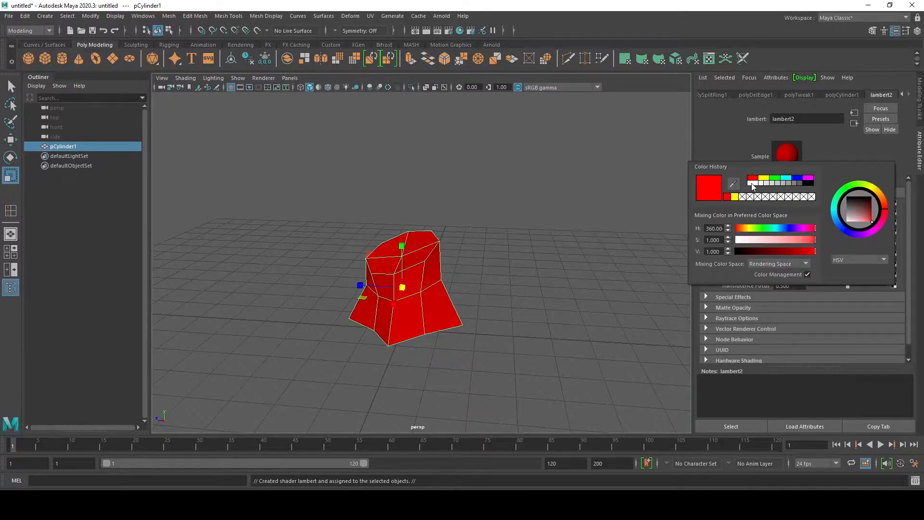
pyautogui.click(796, 183)
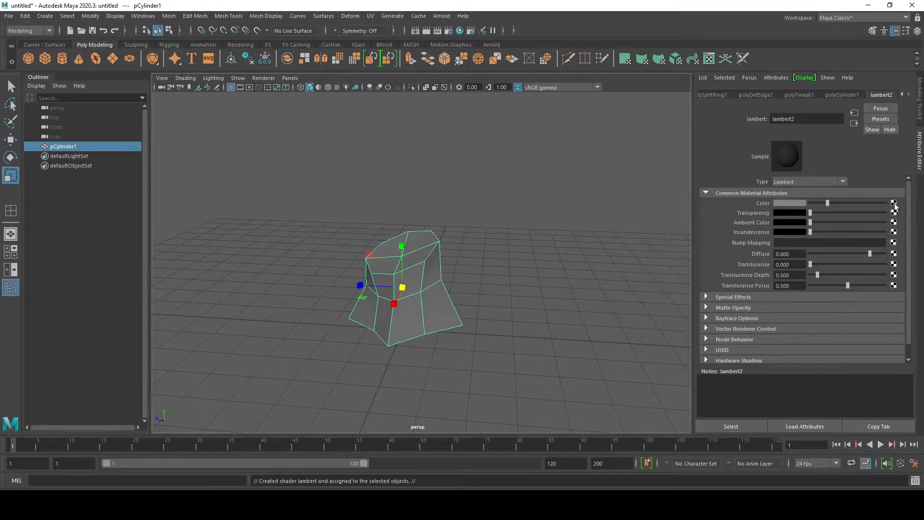
# - Connect a File texture node to the Lambert material's Color attribute
pyautogui.click(894, 204)
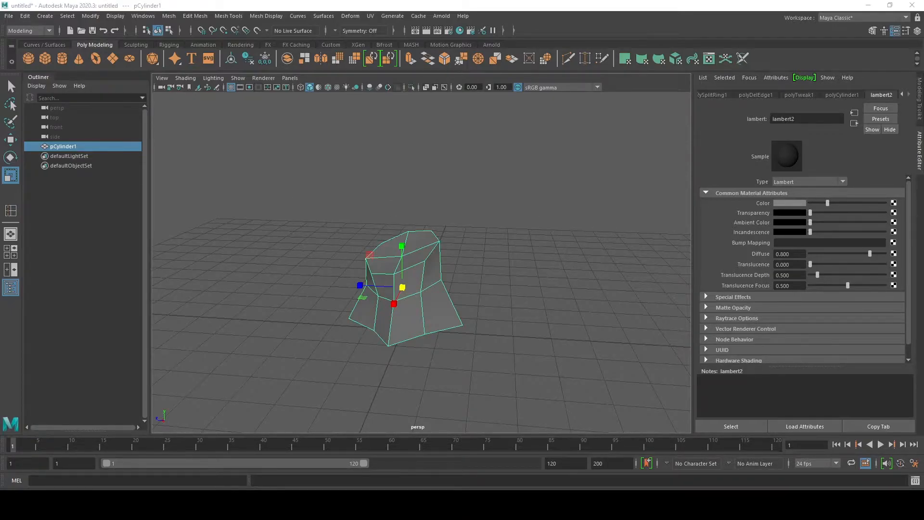
pyautogui.moveTo(212, 145); pyautogui.dragTo(677, 97)
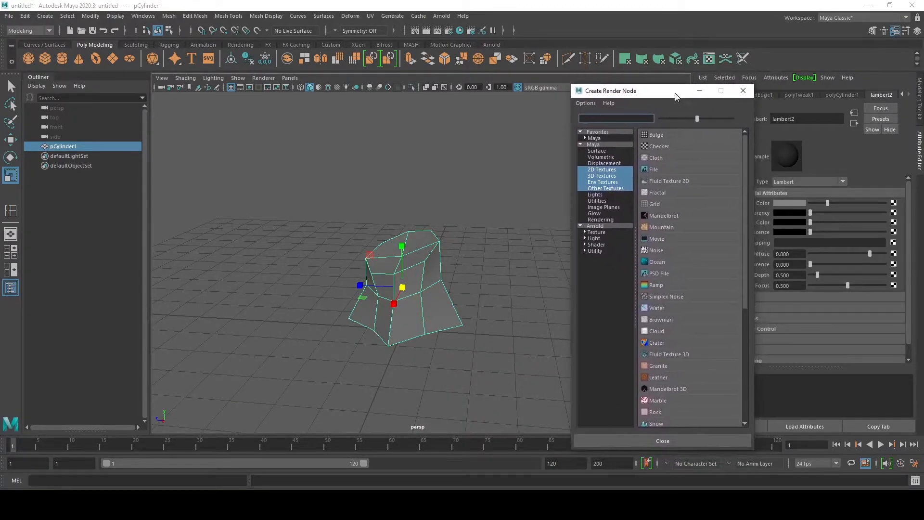
pyautogui.click(657, 169)
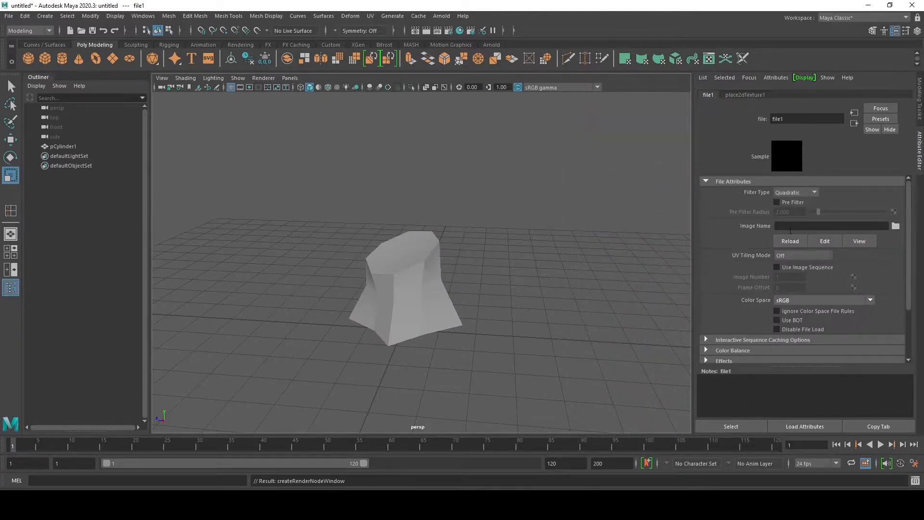
# - Browse for an image file for the file texture's Image Name, moving the file dialog clear of the attributes
pyautogui.click(895, 227)
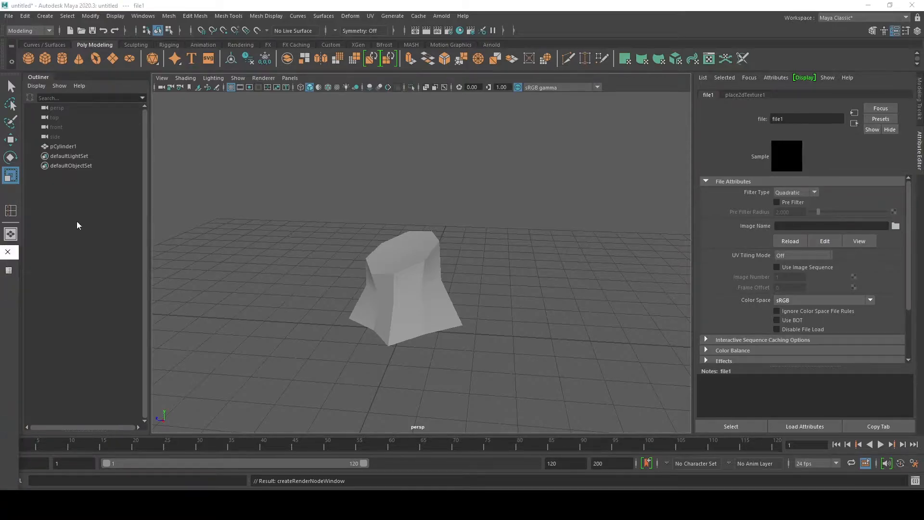
pyautogui.moveTo(592, 155); pyautogui.dragTo(707, 154)
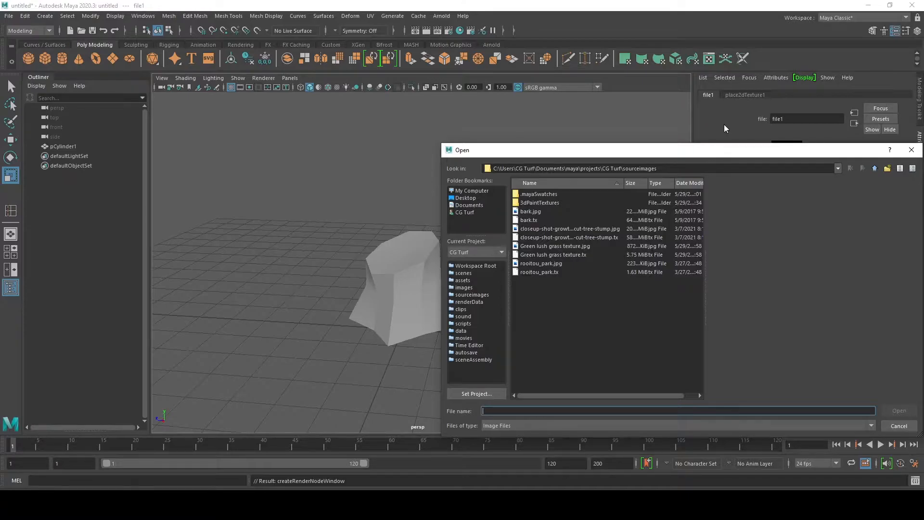
pyautogui.moveTo(702, 152); pyautogui.dragTo(707, 59)
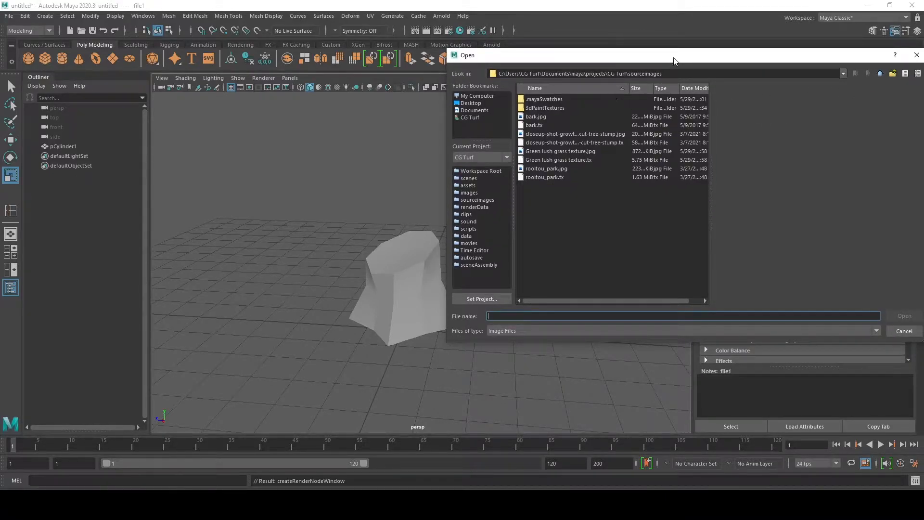
pyautogui.moveTo(674, 61); pyautogui.dragTo(551, 51)
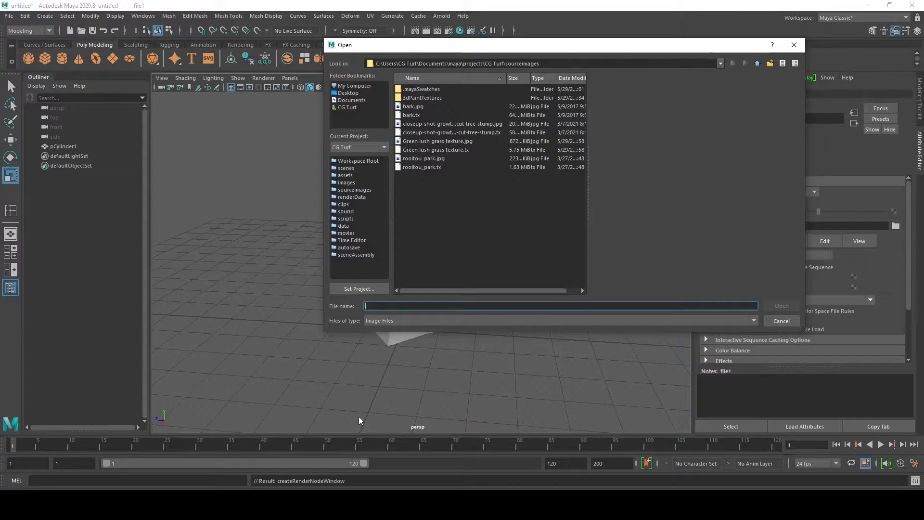
# - Switch to File Explorer and look over the bark, growth-rings and grass texture images in the sourceimages folder
pyautogui.hotkey('alt', 'Tab')
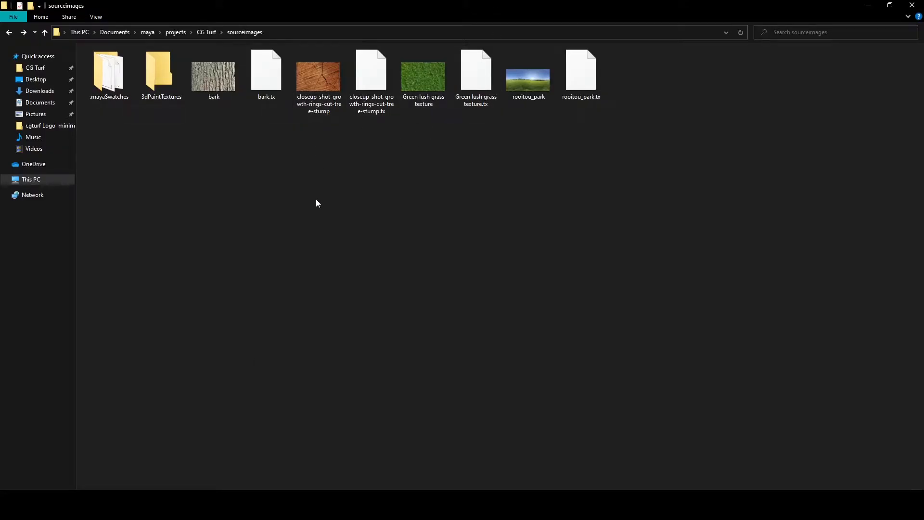
pyautogui.click(218, 88)
pyautogui.click(301, 93)
pyautogui.click(412, 85)
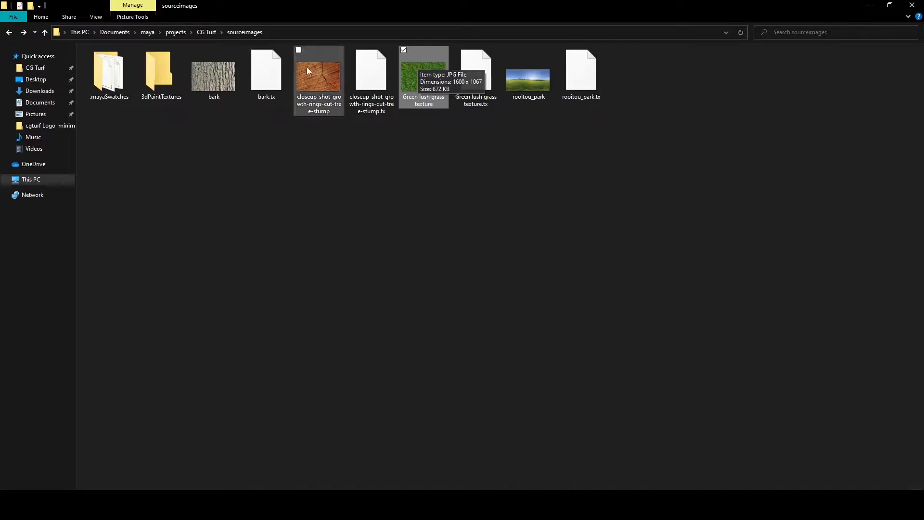
pyautogui.click(307, 92)
# - Preview the bark and growth-rings images at full size, and close the preview and the folder window
pyautogui.click(232, 88)
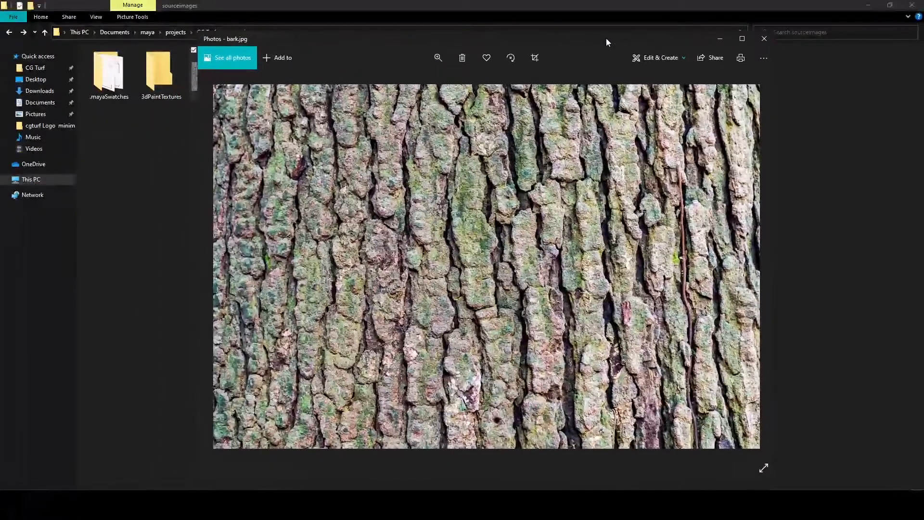
pyautogui.scroll(-1, 567, 244)
pyautogui.scroll(1, 567, 244)
pyautogui.scroll(-2, 568, 244)
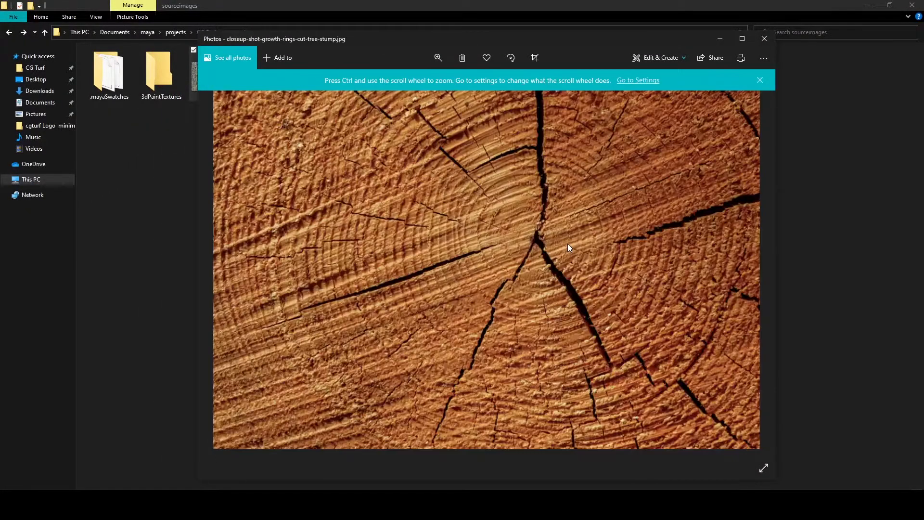
pyautogui.scroll(-2, 568, 268)
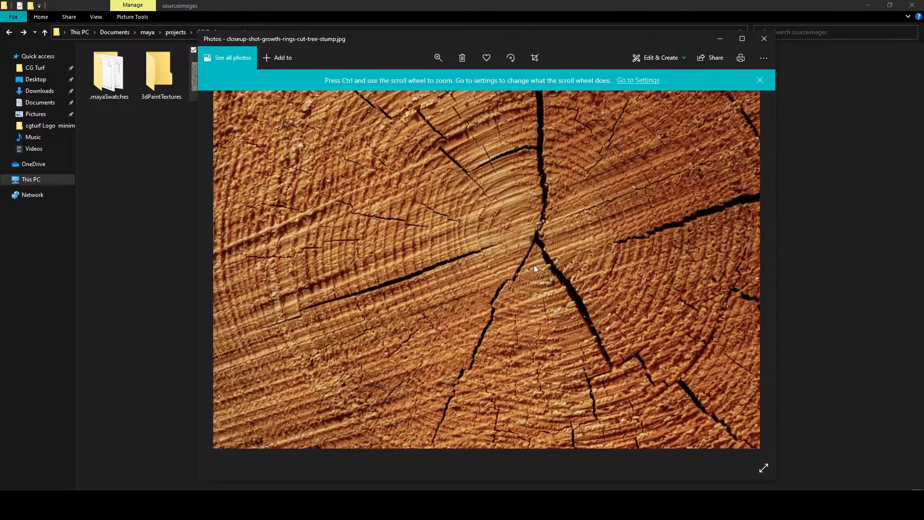
pyautogui.scroll(1, 533, 265)
pyautogui.click(764, 39)
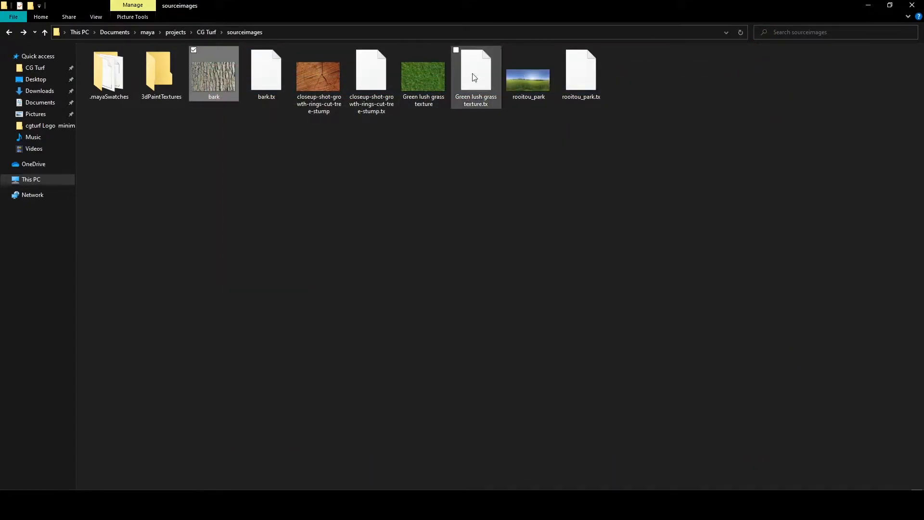
pyautogui.moveTo(701, 13); pyautogui.dragTo(559, 117)
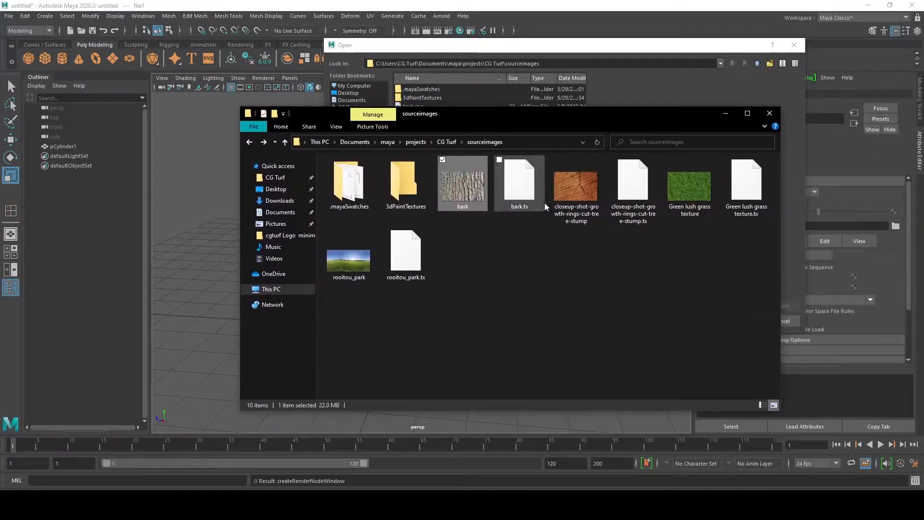
pyautogui.click(769, 113)
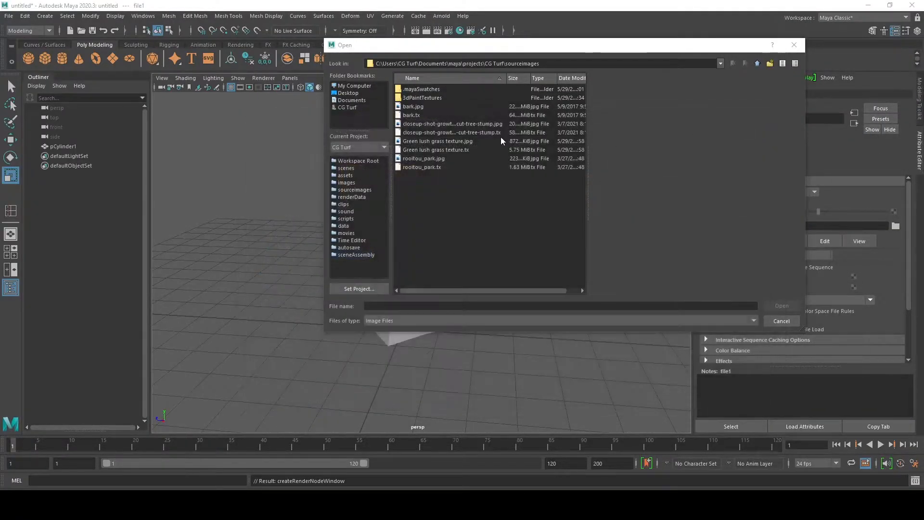
# - Compare the available texture images and load bark.jpg into the File texture node
pyautogui.click(469, 134)
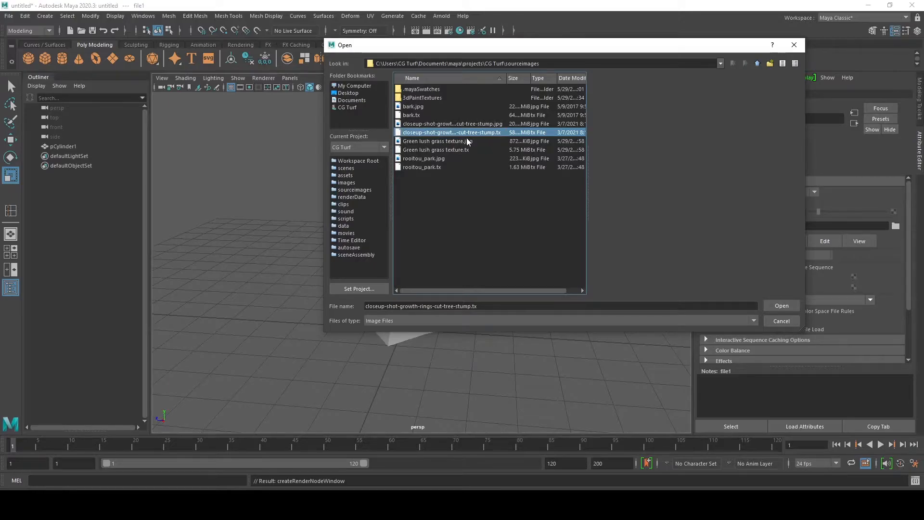
pyautogui.click(450, 124)
pyautogui.click(448, 139)
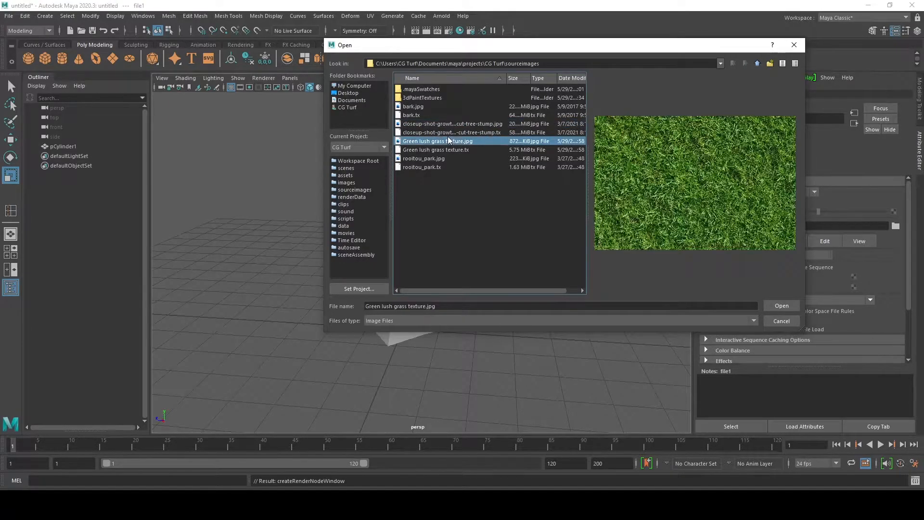
pyautogui.click(448, 133)
pyautogui.click(441, 149)
pyautogui.click(440, 157)
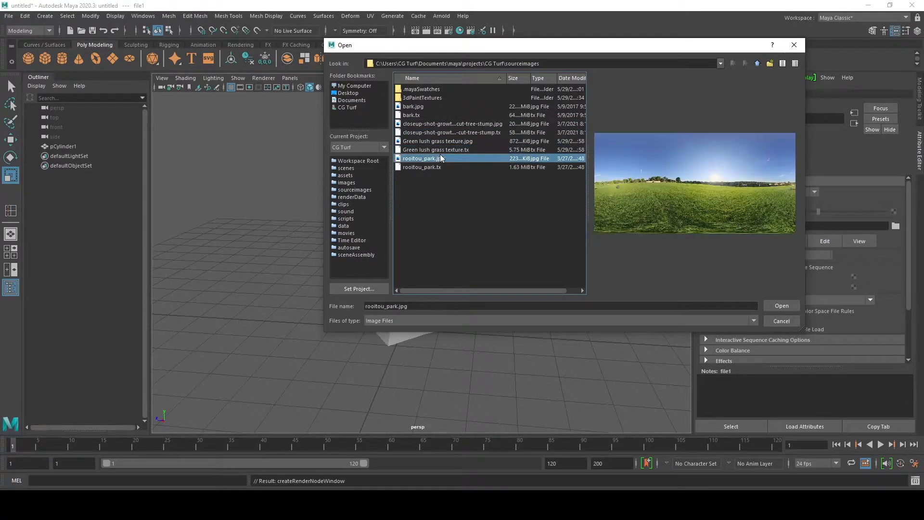
pyautogui.click(426, 124)
pyautogui.click(418, 107)
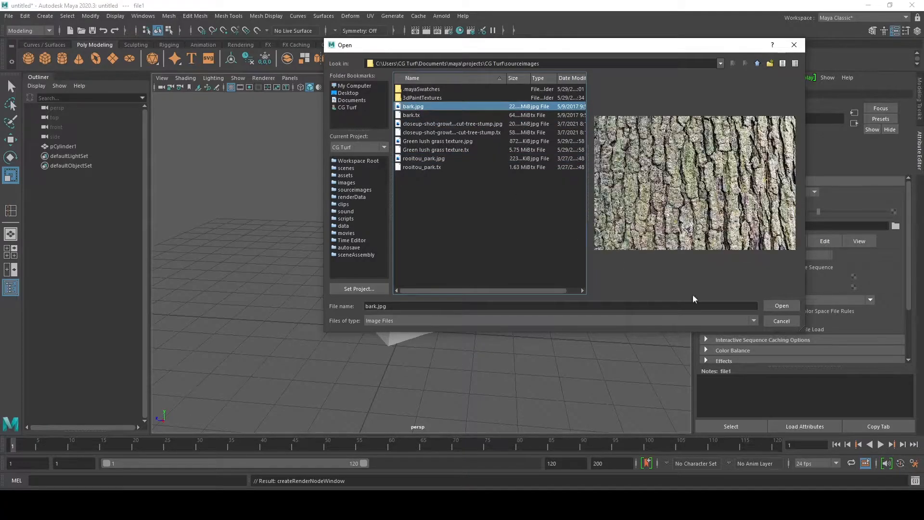
pyautogui.click(779, 307)
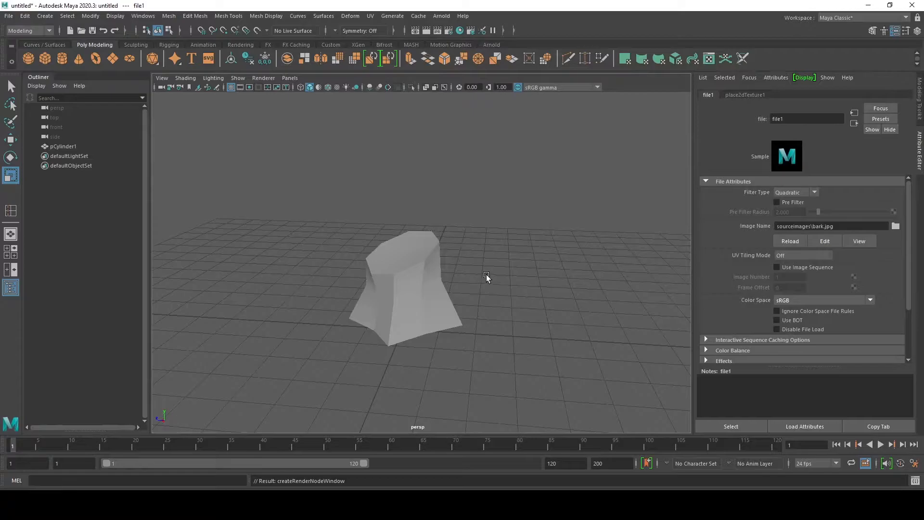
# - Turn on textured shading in the viewport and examine how the bark texture wraps around the stump
pyautogui.press('6')
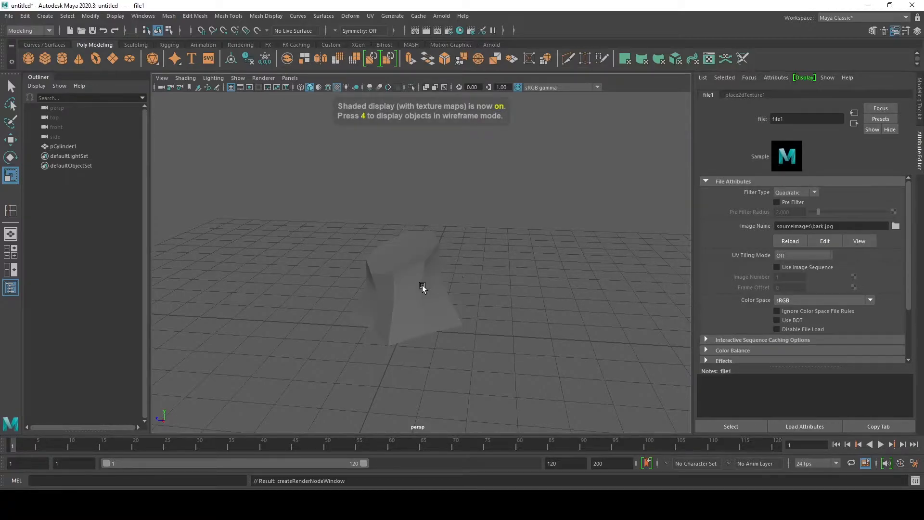
pyautogui.click(443, 267)
pyautogui.scroll(3, 444, 315)
pyautogui.moveTo(443, 315)
pyautogui.keyDown('alt'); pyautogui.mouseDown()
pyautogui.moveTo(443, 226)
pyautogui.moveTo(475, 235)
pyautogui.moveTo(440, 215)
pyautogui.moveTo(380, 238)
pyautogui.moveTo(386, 227)
pyautogui.moveTo(347, 208)
pyautogui.moveTo(507, 217)
pyautogui.moveTo(553, 202)
pyautogui.moveTo(434, 229)
pyautogui.moveTo(440, 236)
pyautogui.mouseUp(); pyautogui.keyUp('alt')
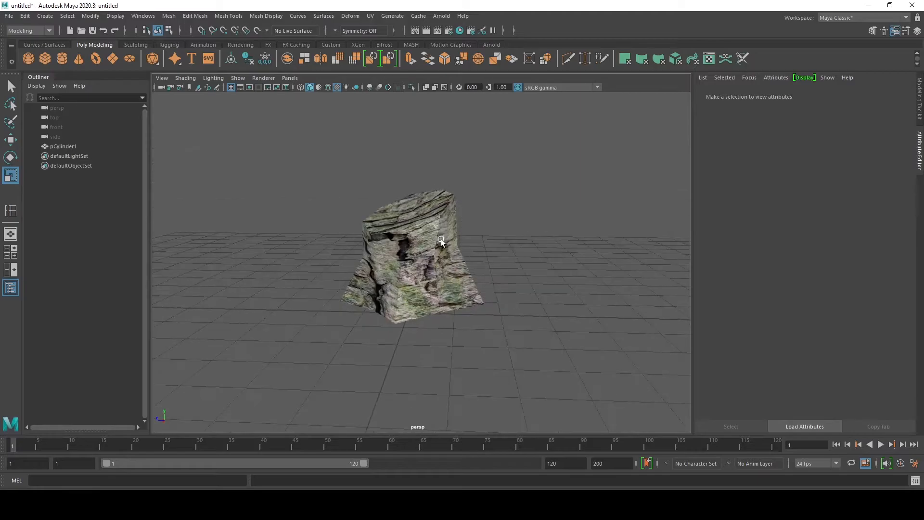
pyautogui.scroll(3, 444, 241)
pyautogui.keyDown('alt'); pyautogui.moveTo(380, 277); pyautogui.dragTo(440, 227); pyautogui.keyUp('alt')
pyautogui.click(402, 255)
pyautogui.moveTo(450, 225); pyautogui.dragTo(451, 249, button='right')
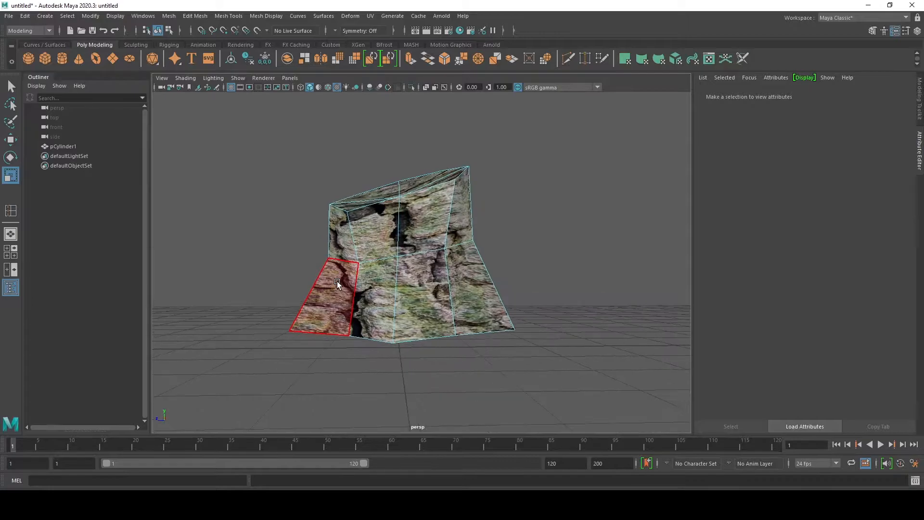
pyautogui.moveTo(305, 238); pyautogui.dragTo(531, 304)
pyautogui.keyDown('alt'); pyautogui.moveTo(496, 242); pyautogui.dragTo(439, 292); pyautogui.keyUp('alt')
pyautogui.moveTo(491, 270); pyautogui.dragTo(532, 231, button='right')
pyautogui.click(532, 231)
# - Select the side faces all around the stump's trunk in face mode, leaving out the top cap
pyautogui.keyDown('alt'); pyautogui.moveTo(404, 256); pyautogui.dragTo(447, 239); pyautogui.keyUp('alt')
pyautogui.click(453, 233)
pyautogui.rightClick(447, 239)
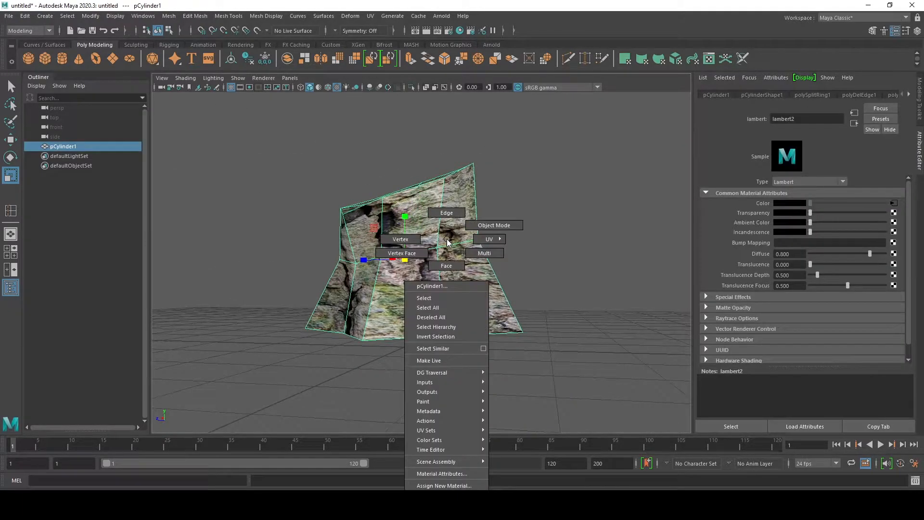
pyautogui.click(447, 266)
pyautogui.moveTo(313, 230); pyautogui.dragTo(443, 256)
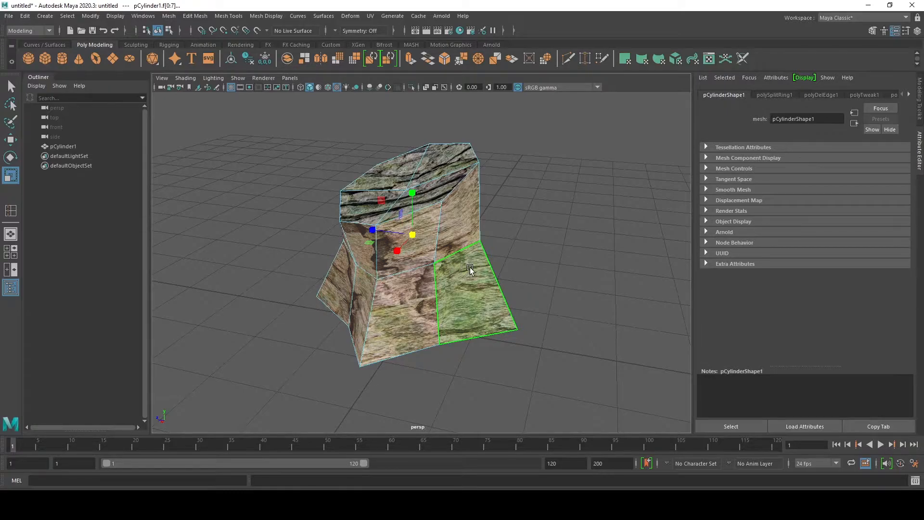
pyautogui.moveTo(465, 273)
pyautogui.keyDown('alt'); pyautogui.mouseDown()
pyautogui.moveTo(465, 226)
pyautogui.moveTo(471, 278)
pyautogui.mouseUp(); pyautogui.keyUp('alt')
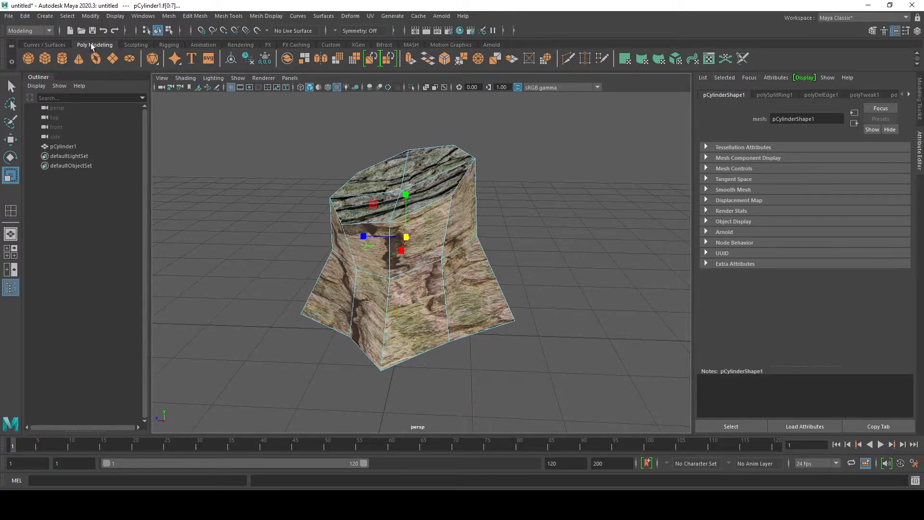
pyautogui.click(370, 17)
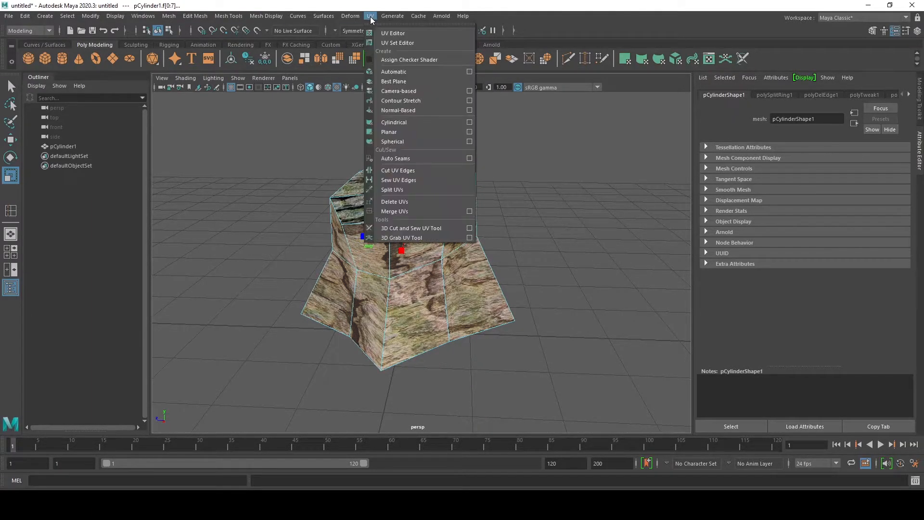
pyautogui.click(439, 83)
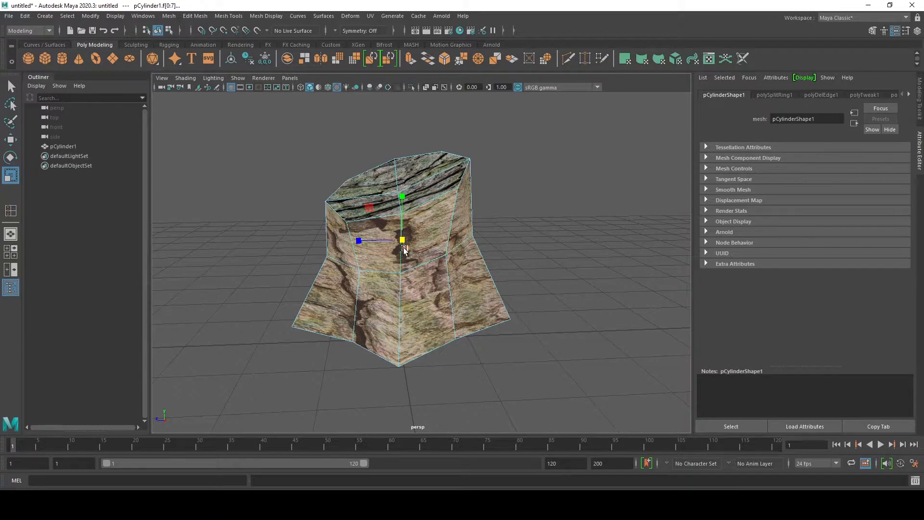
pyautogui.click(371, 16)
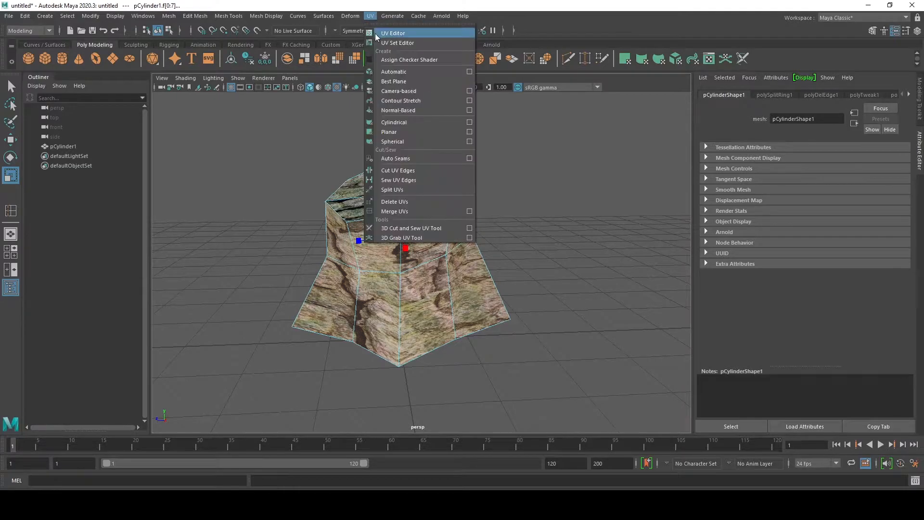
pyautogui.click(403, 33)
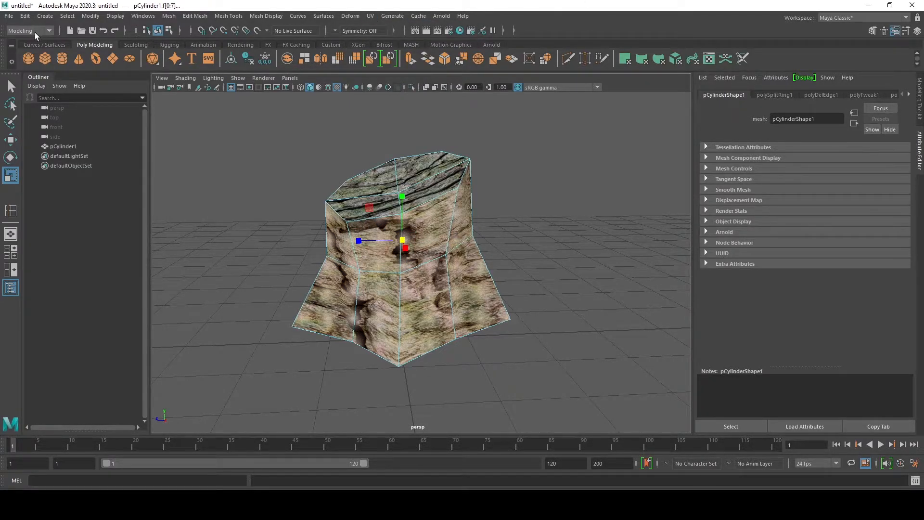
# - Apply a Cylindrical UV projection to the selected side faces and inspect the bark from all around
pyautogui.click(369, 17)
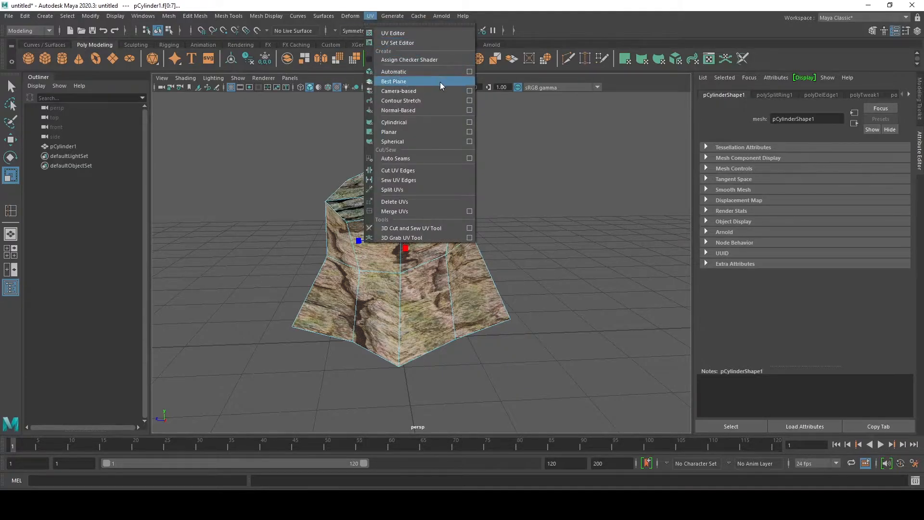
pyautogui.click(461, 124)
pyautogui.keyDown('alt'); pyautogui.moveTo(419, 221); pyautogui.dragTo(385, 262); pyautogui.keyUp('alt')
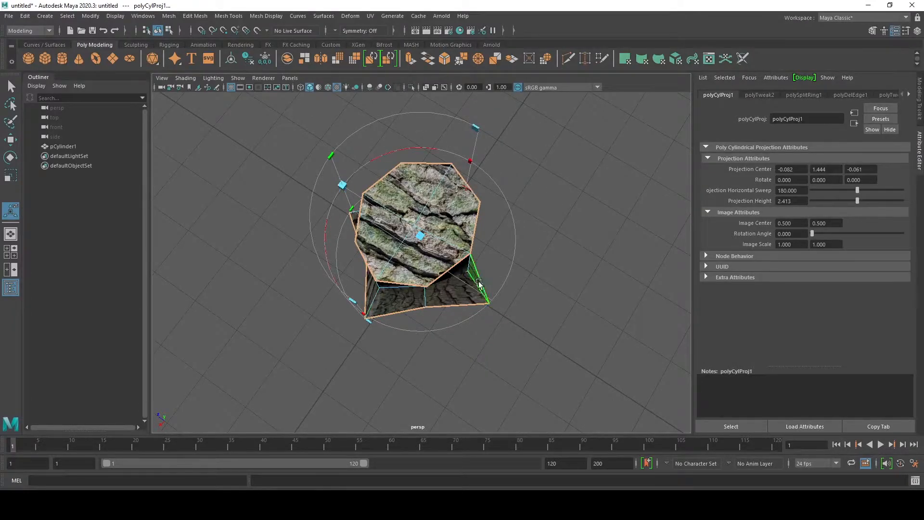
pyautogui.keyDown('alt'); pyautogui.moveTo(399, 271); pyautogui.dragTo(483, 222); pyautogui.keyUp('alt')
pyautogui.keyDown('alt'); pyautogui.moveTo(414, 284); pyautogui.dragTo(430, 276); pyautogui.keyUp('alt')
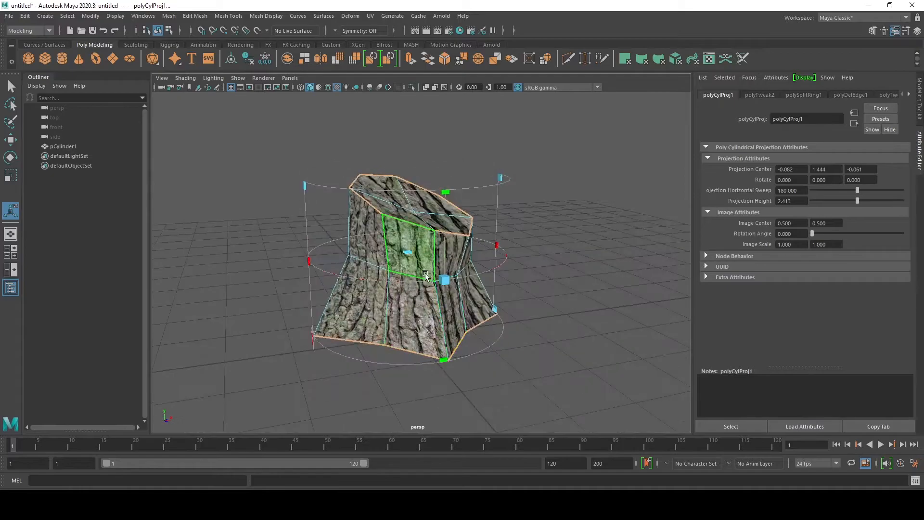
pyautogui.keyDown('alt'); pyautogui.moveTo(481, 306); pyautogui.dragTo(238, 310); pyautogui.keyUp('alt')
pyautogui.click(456, 309)
pyautogui.keyDown('alt'); pyautogui.moveTo(476, 270); pyautogui.dragTo(613, 260); pyautogui.keyUp('alt')
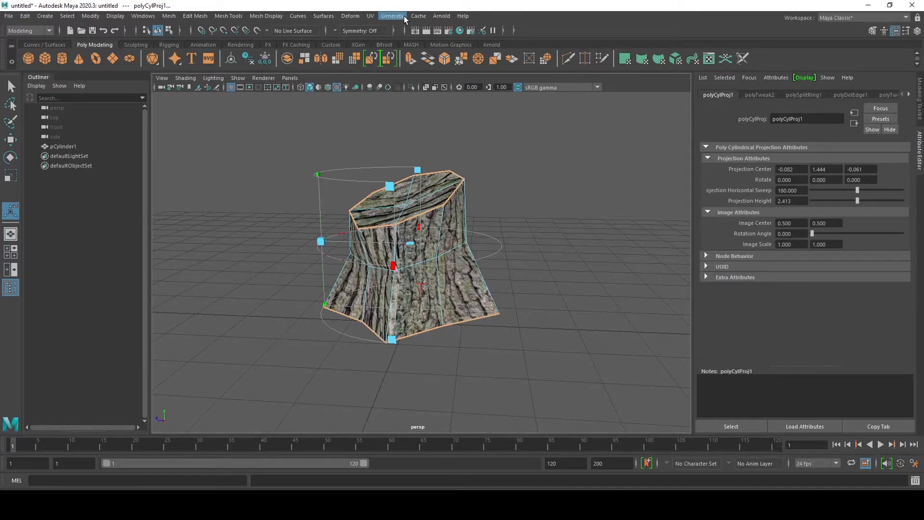
# - Open the UV Editor for the projected side faces, place it beside the stump and activate the Scale tool
pyautogui.click(371, 16)
pyautogui.click(388, 33)
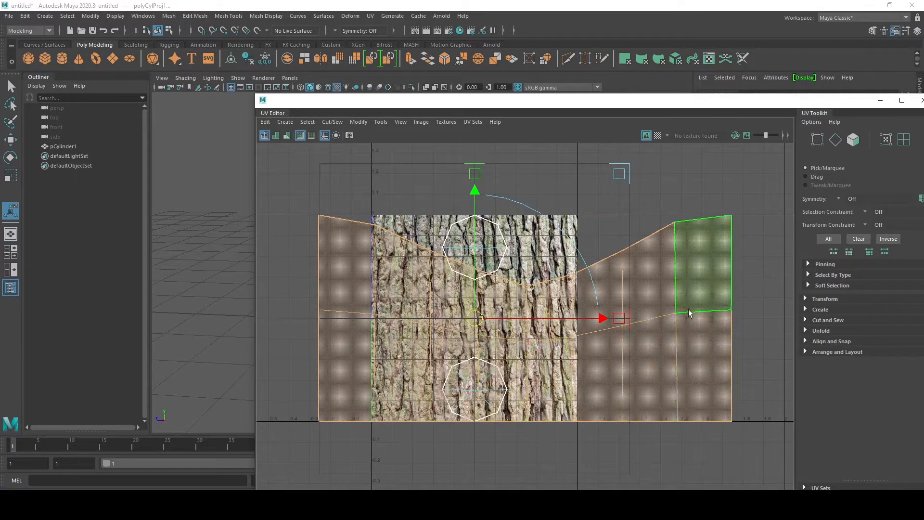
pyautogui.moveTo(541, 111); pyautogui.dragTo(0, 43)
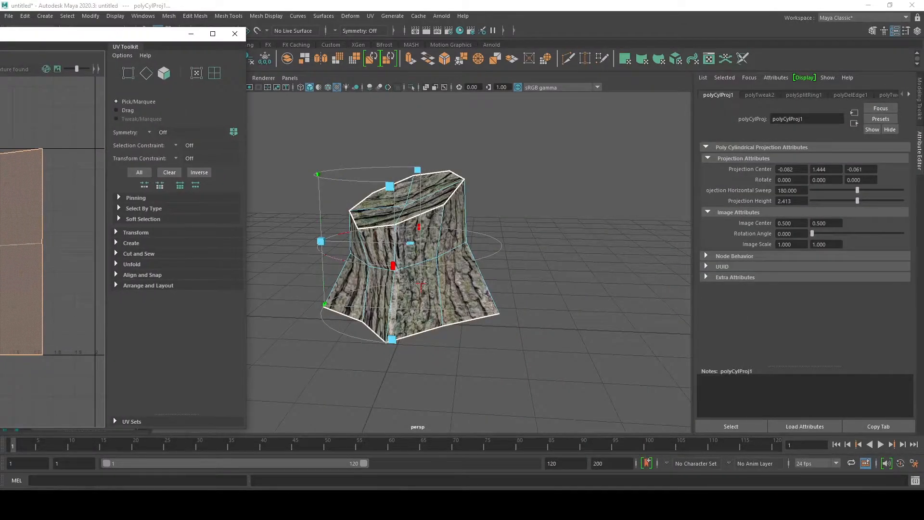
pyautogui.press('w')
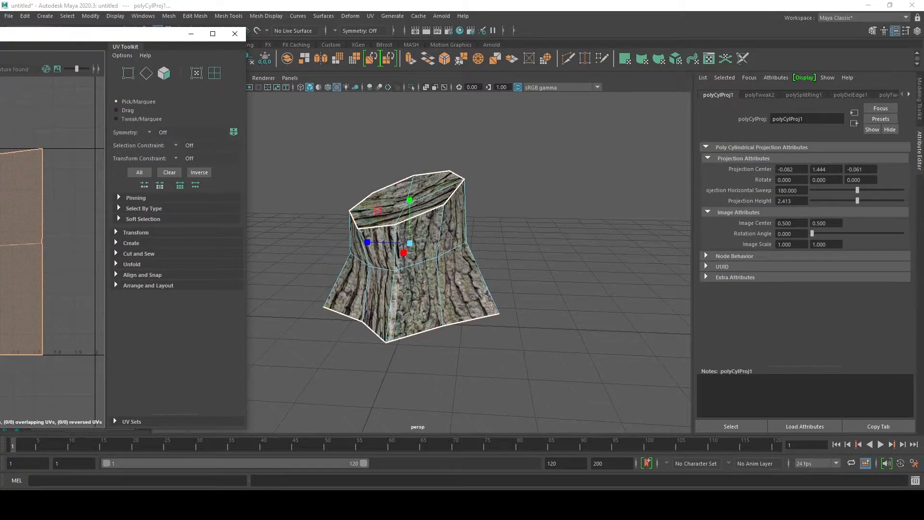
pyautogui.moveTo(2, 34); pyautogui.dragTo(807, 33)
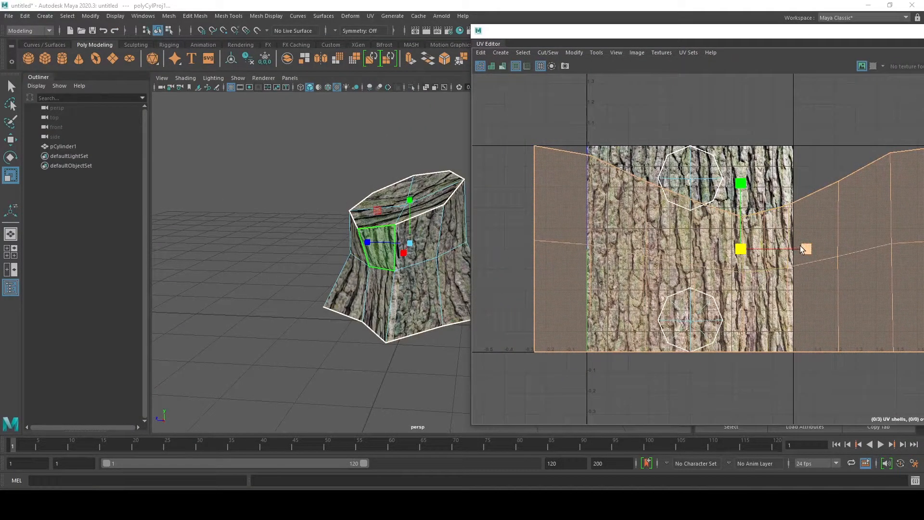
# - Stretch the side faces' UVs horizontally across the bark image and close the UV Editor
pyautogui.moveTo(806, 250); pyautogui.dragTo(875, 261)
pyautogui.moveTo(655, 34); pyautogui.dragTo(350, 68)
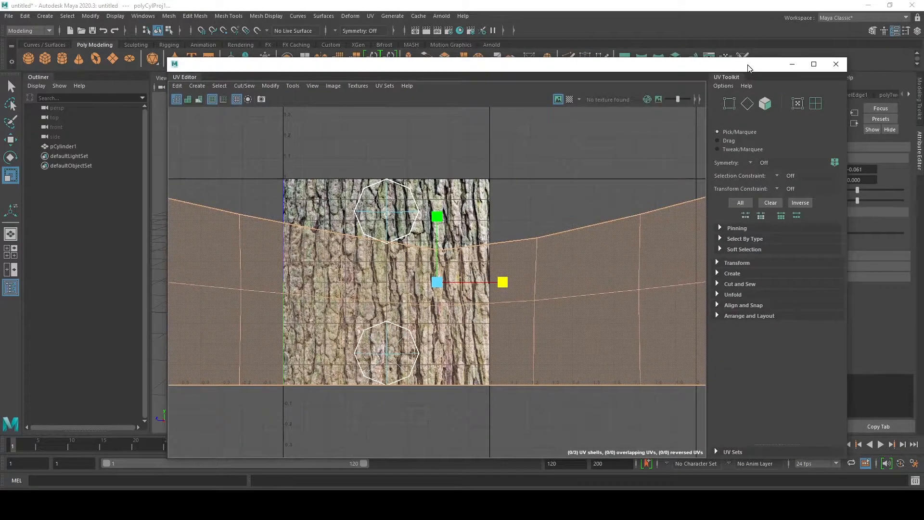
pyautogui.click(834, 70)
# - Deselect the side faces and examine the bark texture on the stump's sides and top from all around
pyautogui.moveTo(441, 261)
pyautogui.keyDown('alt'); pyautogui.mouseDown()
pyautogui.moveTo(429, 202)
pyautogui.moveTo(439, 256)
pyautogui.mouseUp(); pyautogui.keyUp('alt')
pyautogui.click(428, 197)
pyautogui.scroll(4, 382, 273)
pyautogui.moveTo(382, 272)
pyautogui.keyDown('alt'); pyautogui.mouseDown()
pyautogui.moveTo(475, 285)
pyautogui.moveTo(441, 299)
pyautogui.moveTo(446, 270)
pyautogui.moveTo(385, 261)
pyautogui.mouseUp(); pyautogui.keyUp('alt')
pyautogui.scroll(-3, 473, 286)
pyautogui.scroll(-3, 452, 273)
pyautogui.scroll(5, 385, 261)
pyautogui.keyDown('alt'); pyautogui.moveTo(451, 297); pyautogui.dragTo(438, 195); pyautogui.keyUp('alt')
pyautogui.scroll(-4, 423, 278)
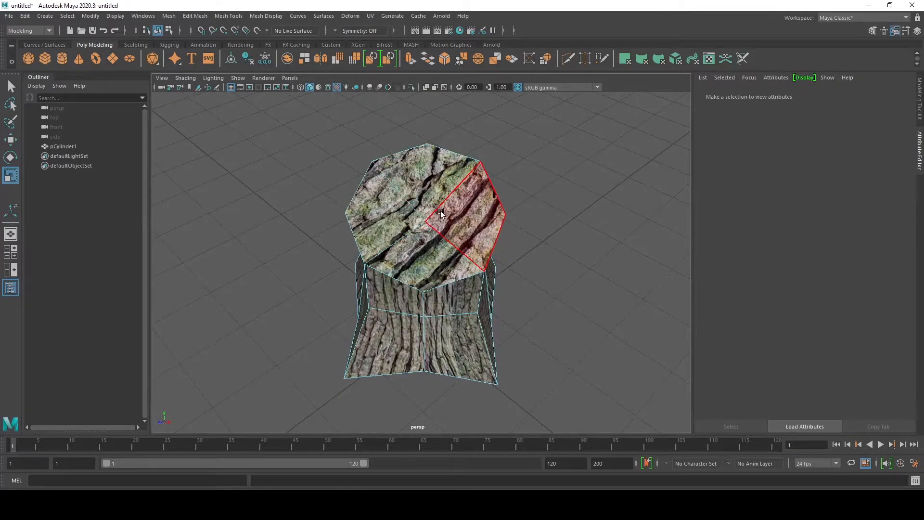
# - Select all four faces of the stump's top cap in face mode
pyautogui.click(441, 210)
pyautogui.moveTo(463, 209); pyautogui.dragTo(465, 189, button='right')
pyautogui.click(469, 206)
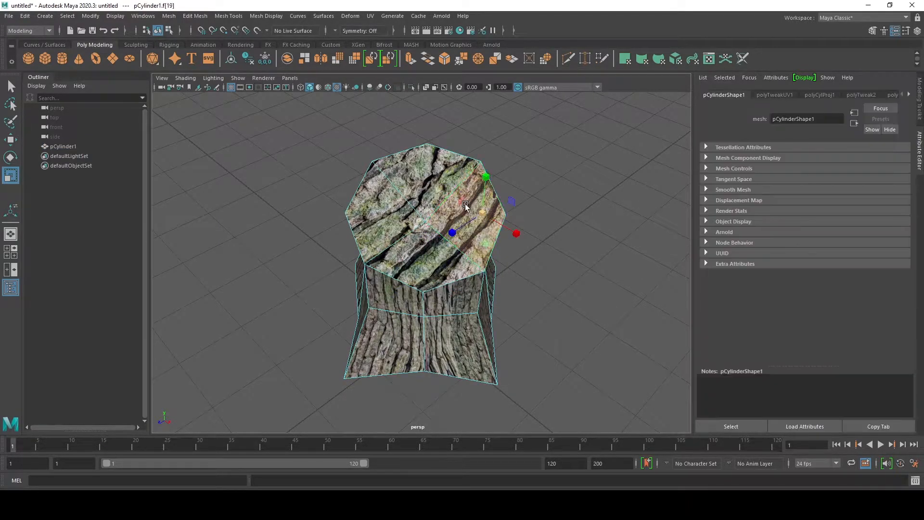
pyautogui.keyDown('shift'); pyautogui.click(414, 183); pyautogui.keyUp('shift')
pyautogui.keyDown('shift'); pyautogui.click(418, 250); pyautogui.keyUp('shift')
pyautogui.keyDown('alt'); pyautogui.moveTo(418, 250); pyautogui.dragTo(377, 251); pyautogui.keyUp('alt')
# - Assign a new Lambert material to the top cap faces and connect a File texture to its colour
pyautogui.moveTo(443, 190); pyautogui.dragTo(517, 440, button='right')
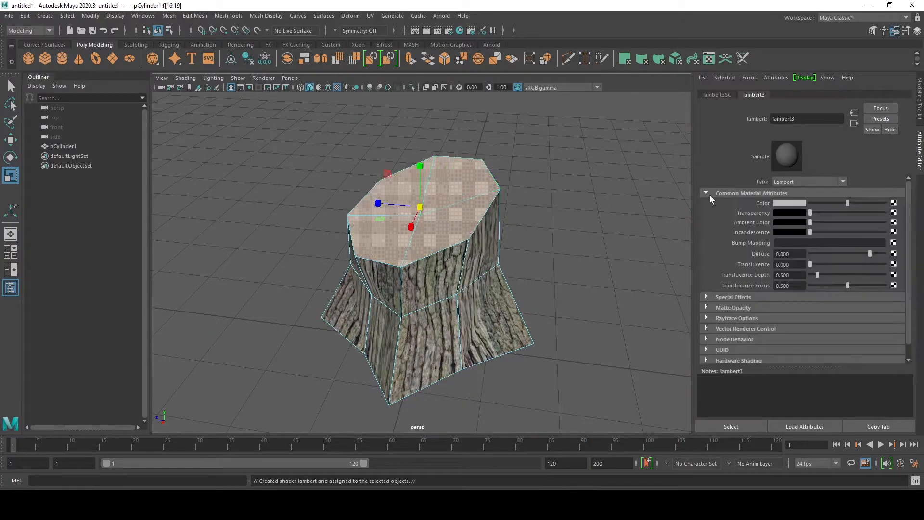
pyautogui.click(894, 204)
pyautogui.click(654, 170)
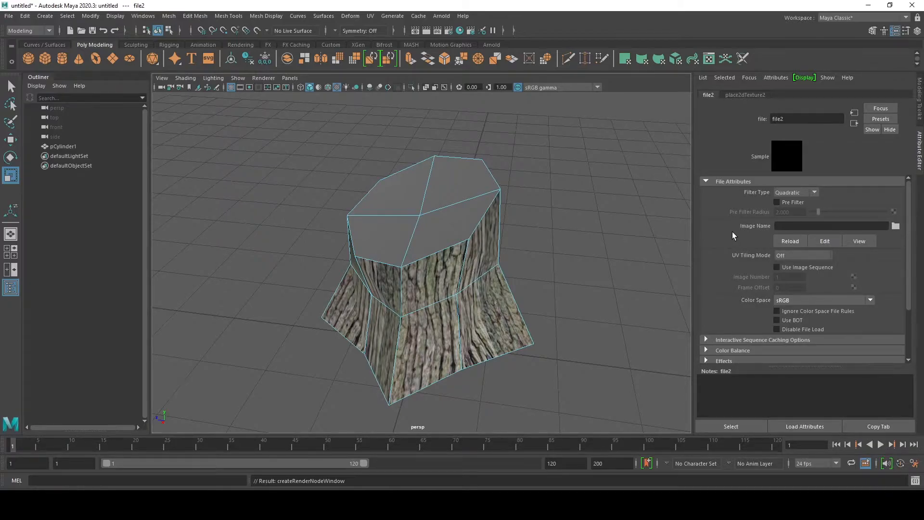
# - Load closeup-shot-growth-rings-cut-tree-stump.jpg as the image of the top cap's File texture
pyautogui.click(895, 226)
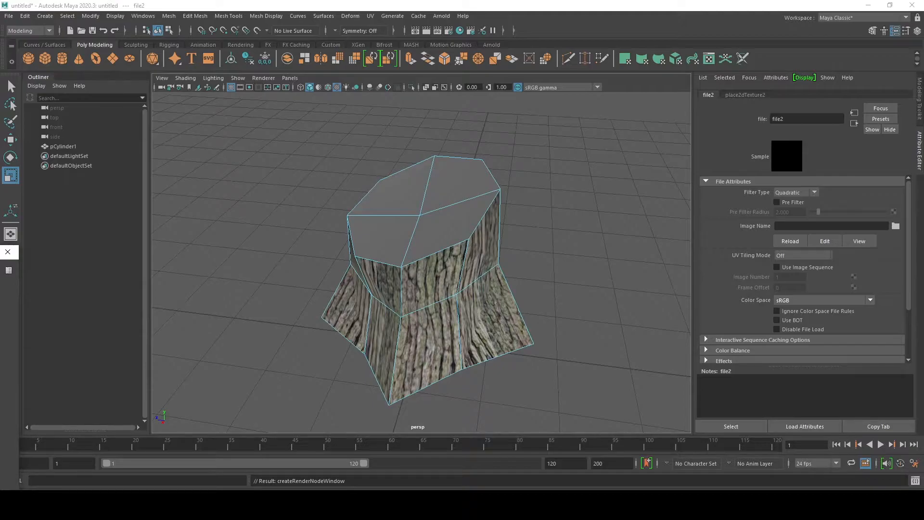
pyautogui.moveTo(456, 175); pyautogui.dragTo(687, 106)
pyautogui.click(605, 163)
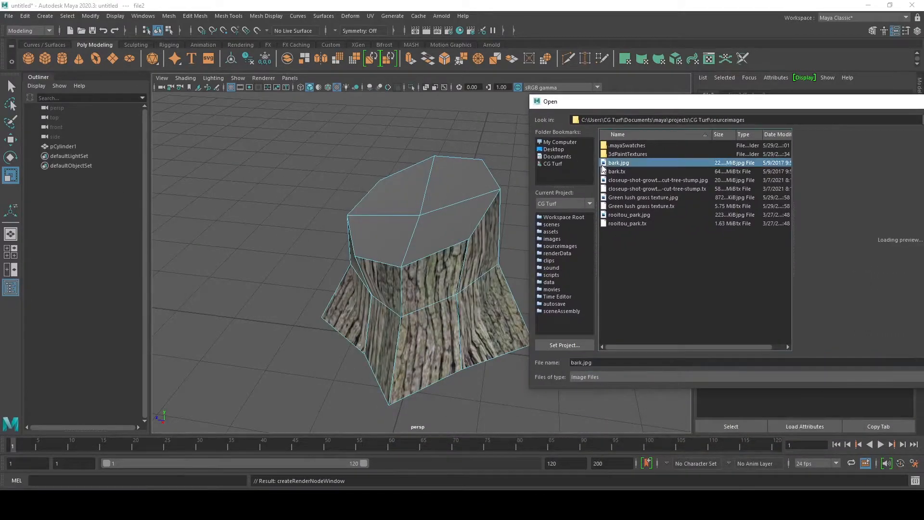
pyautogui.moveTo(629, 106); pyautogui.dragTo(514, 86)
pyautogui.click(531, 152)
pyautogui.click(527, 161)
pyautogui.click(527, 167)
pyautogui.click(524, 159)
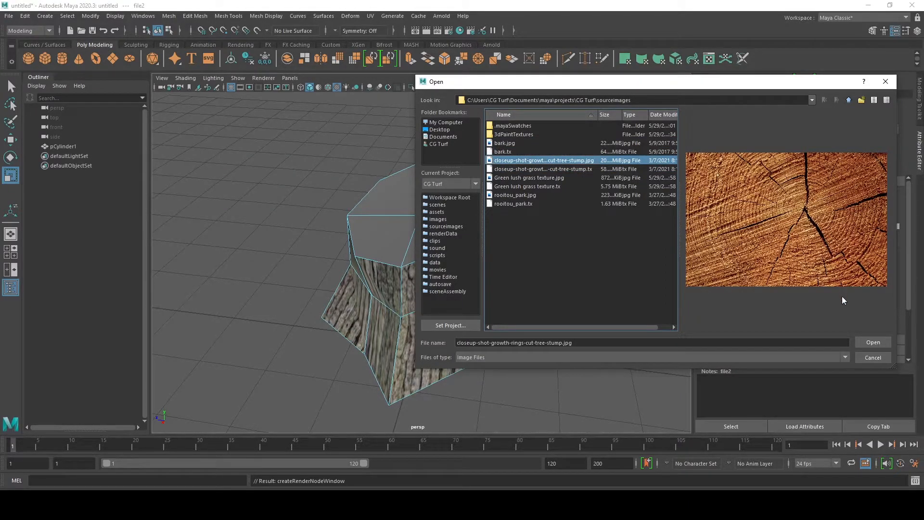
pyautogui.click(866, 342)
pyautogui.keyDown('alt'); pyautogui.moveTo(475, 239); pyautogui.dragTo(432, 229); pyautogui.keyUp('alt')
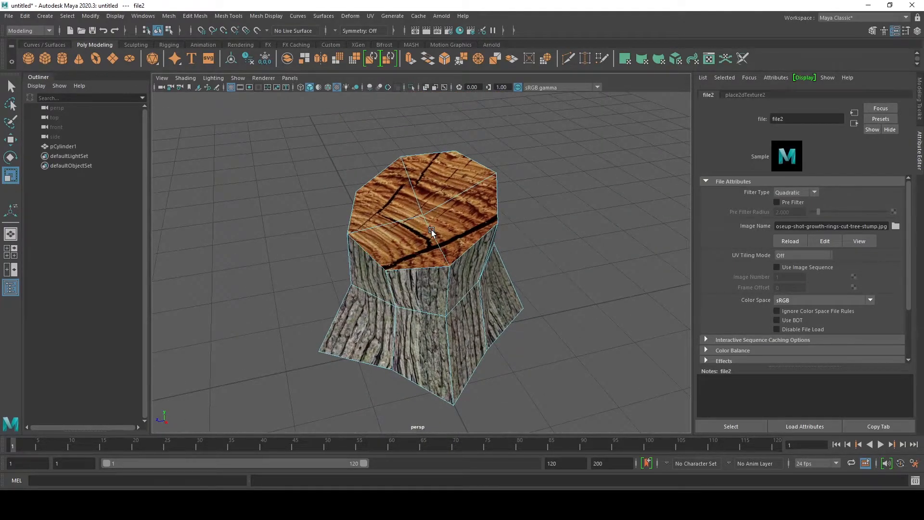
# - Select the four top cap faces again and open their UVs over the growth-ring image in the UV Editor
pyautogui.click(417, 232)
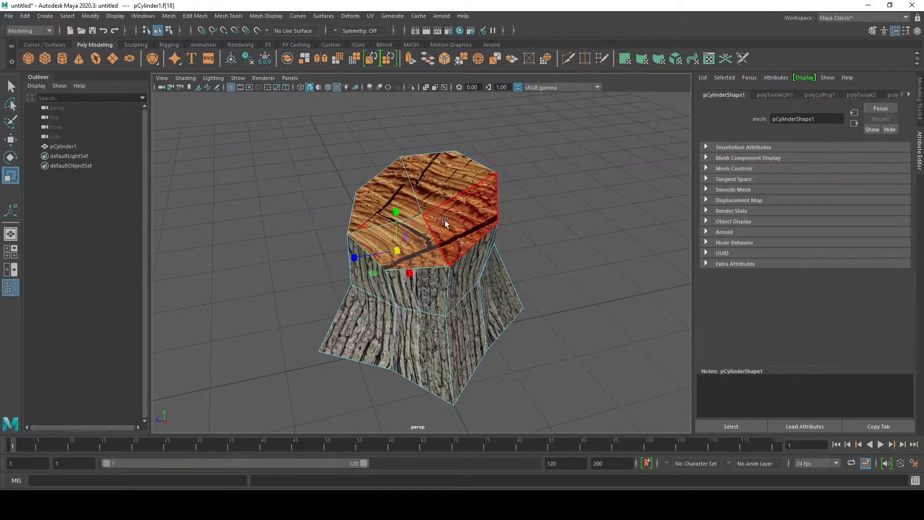
pyautogui.keyDown('shift'); pyautogui.click(445, 221); pyautogui.keyUp('shift')
pyautogui.keyDown('shift'); pyautogui.click(429, 172); pyautogui.keyUp('shift')
pyautogui.keyDown('shift'); pyautogui.click(376, 193); pyautogui.keyUp('shift')
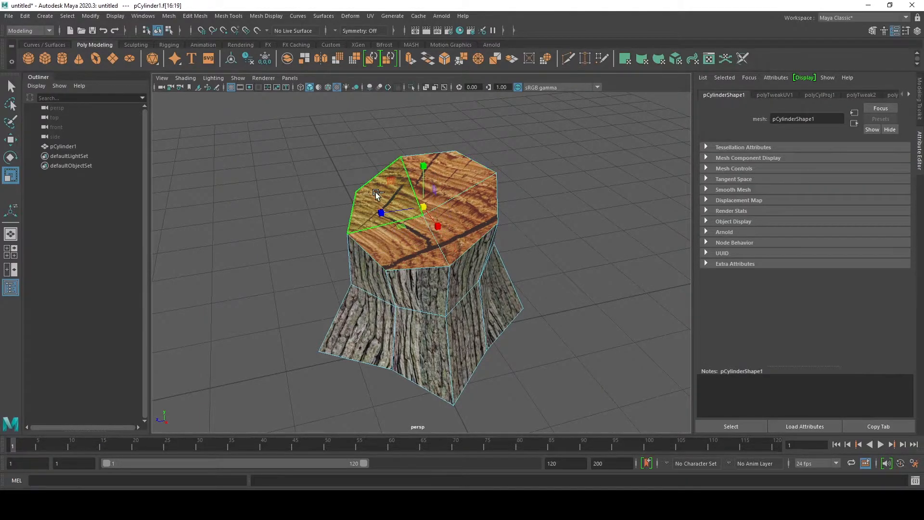
pyautogui.click(370, 16)
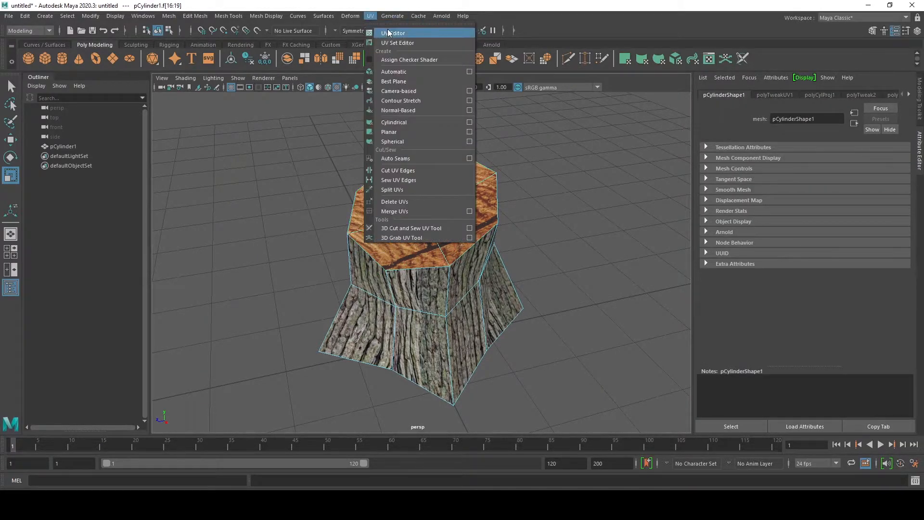
pyautogui.click(390, 33)
pyautogui.scroll(4, 399, 224)
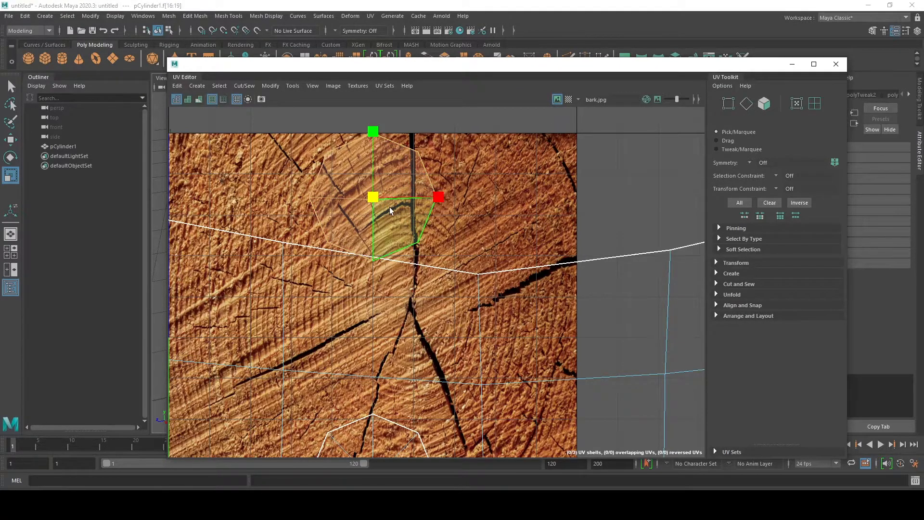
pyautogui.scroll(-5, 396, 222)
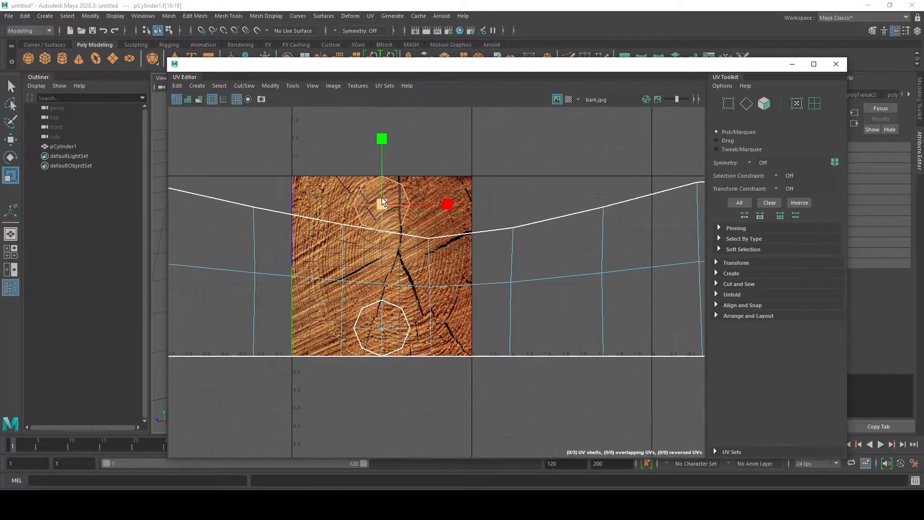
# - Move the cap's UV shell onto the growth rings' centre and enlarge it uniformly to cover most of the image, keeping the stump in view
pyautogui.press('w')
pyautogui.moveTo(383, 206); pyautogui.dragTo(398, 256)
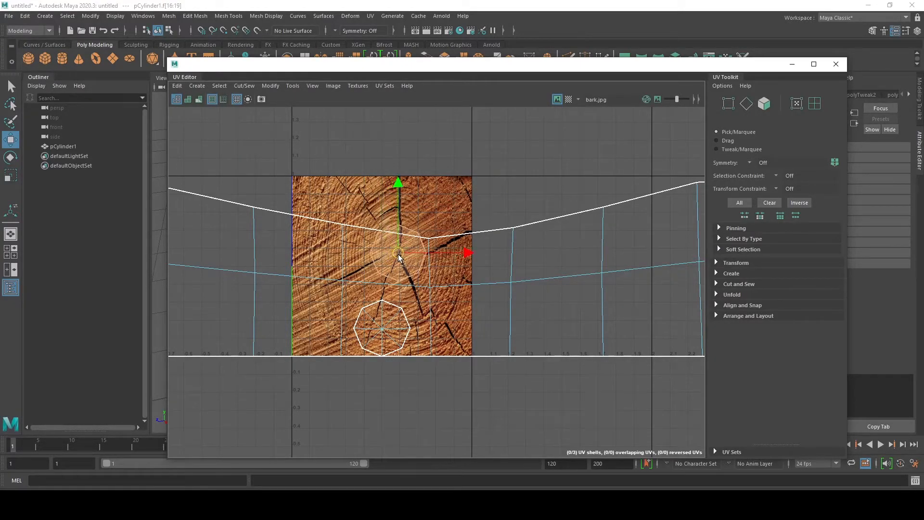
pyautogui.scroll(3, 398, 256)
pyautogui.press('r')
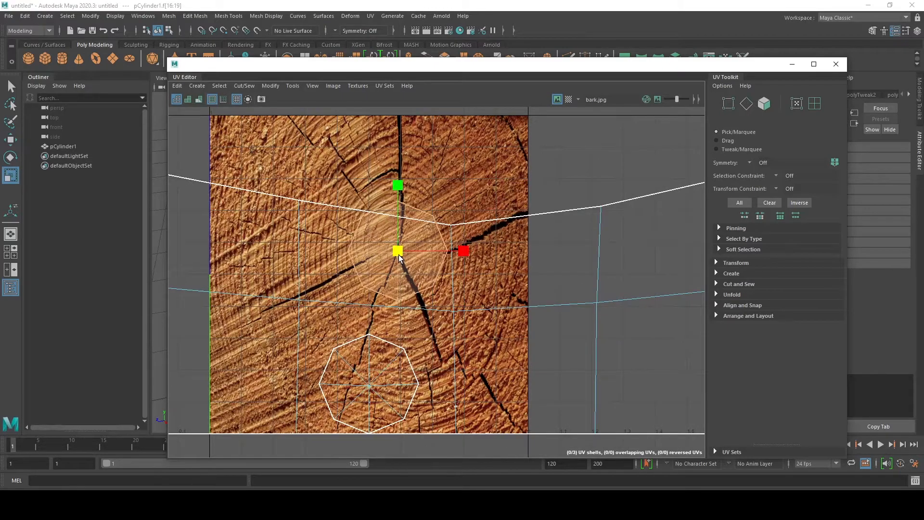
pyautogui.moveTo(399, 252); pyautogui.dragTo(432, 250)
pyautogui.moveTo(406, 71); pyautogui.dragTo(782, 46)
pyautogui.click(809, 236)
pyautogui.moveTo(773, 227); pyautogui.dragTo(847, 226)
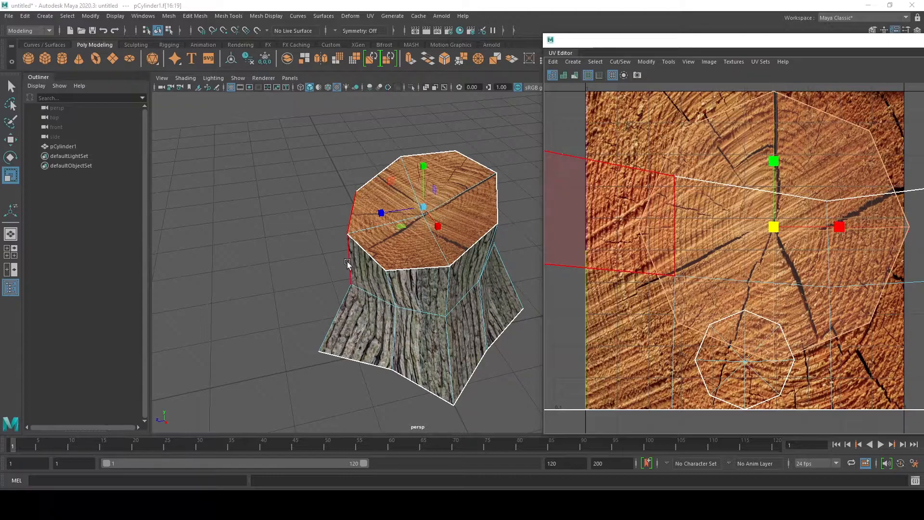
# - Select all the faces on the underside of the stump in face mode and delete them
pyautogui.click(718, 373)
pyautogui.click(764, 401)
pyautogui.keyDown('alt'); pyautogui.moveTo(404, 337); pyautogui.dragTo(400, 257); pyautogui.keyUp('alt')
pyautogui.moveTo(413, 244); pyautogui.dragTo(414, 276, button='right')
pyautogui.click(381, 292)
pyautogui.keyDown('shift'); pyautogui.click(385, 313); pyautogui.keyUp('shift')
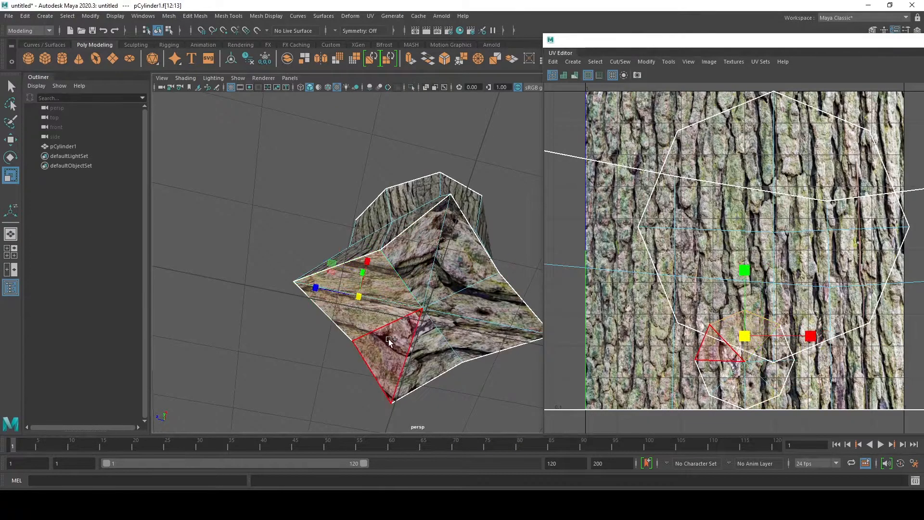
pyautogui.keyDown('shift'); pyautogui.click(396, 337); pyautogui.keyUp('shift')
pyautogui.keyDown('shift'); pyautogui.click(422, 352); pyautogui.keyUp('shift')
pyautogui.keyDown('shift'); pyautogui.click(477, 333); pyautogui.keyUp('shift')
pyautogui.keyDown('shift'); pyautogui.click(485, 303); pyautogui.keyUp('shift')
pyautogui.keyDown('shift'); pyautogui.click(455, 260); pyautogui.keyUp('shift')
pyautogui.keyDown('shift'); pyautogui.click(429, 263); pyautogui.keyUp('shift')
pyautogui.press('Delete')
# - Return to object mode, deselect the stump and examine its top and side textures from several angles and distances
pyautogui.keyDown('alt'); pyautogui.moveTo(404, 232); pyautogui.dragTo(426, 302); pyautogui.keyUp('alt')
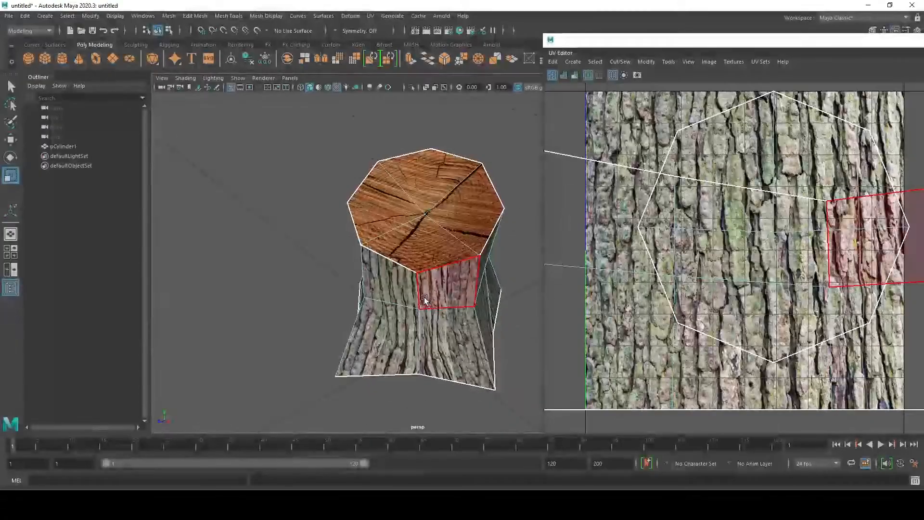
pyautogui.scroll(-1, 684, 254)
pyautogui.scroll(-1, 715, 260)
pyautogui.keyDown('alt'); pyautogui.moveTo(468, 215); pyautogui.dragTo(438, 206); pyautogui.keyUp('alt')
pyautogui.moveTo(438, 206); pyautogui.dragTo(461, 182, button='right')
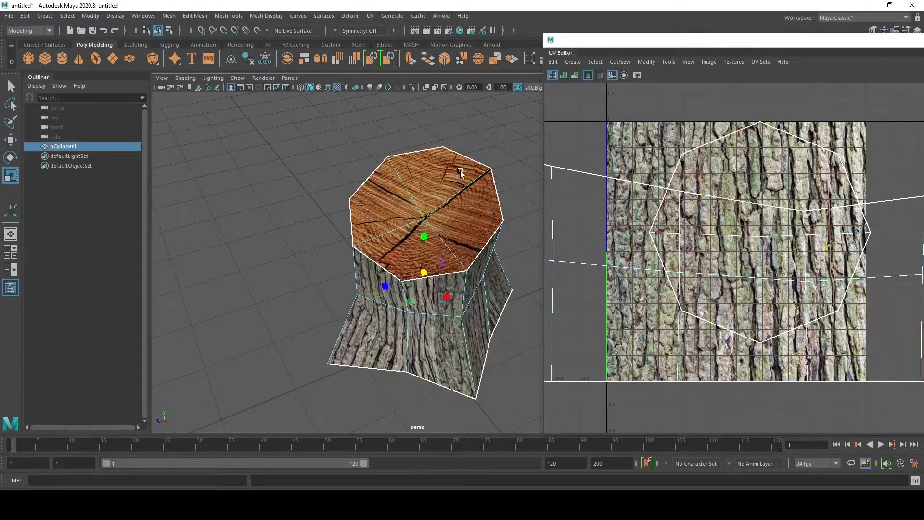
pyautogui.scroll(-3, 459, 176)
pyautogui.click(458, 172)
pyautogui.keyDown('alt'); pyautogui.moveTo(459, 173); pyautogui.dragTo(375, 262); pyautogui.keyUp('alt')
pyautogui.scroll(-2, 411, 218)
pyautogui.scroll(4, 455, 221)
pyautogui.scroll(-2, 370, 233)
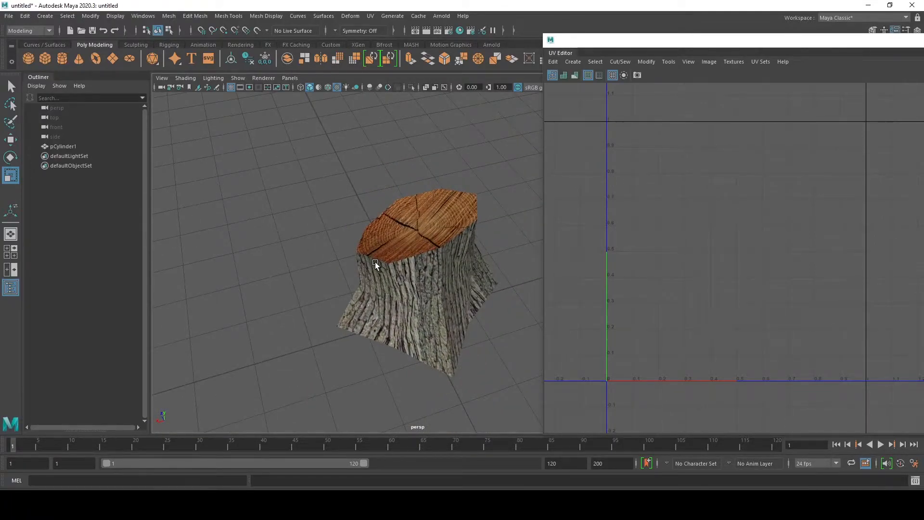
pyautogui.scroll(-2, 438, 262)
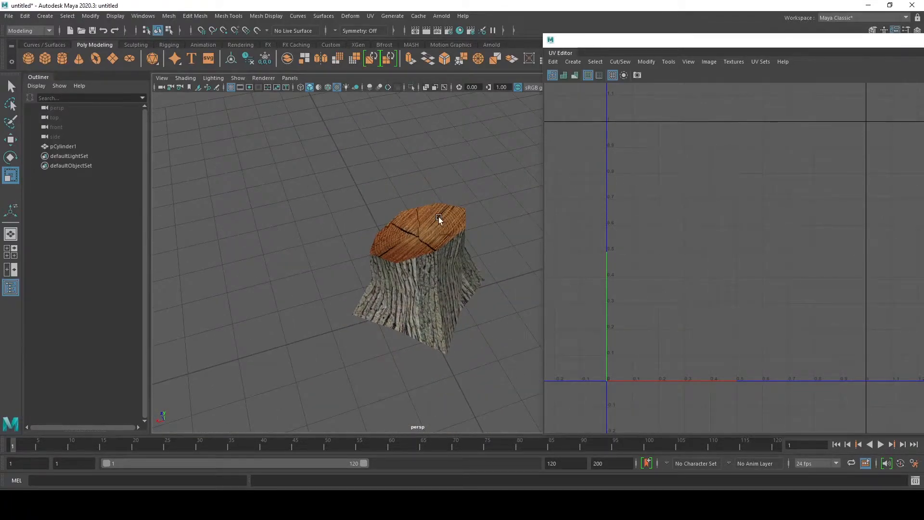
pyautogui.keyDown('alt'); pyautogui.moveTo(407, 265); pyautogui.dragTo(467, 259); pyautogui.keyUp('alt')
pyautogui.scroll(5, 467, 259)
pyautogui.keyDown('alt'); pyautogui.moveTo(437, 291); pyautogui.dragTo(400, 297); pyautogui.keyUp('alt')
pyautogui.scroll(-4, 436, 267)
# - Insert supporting edge loops close to the stump's vertical edges and turn on smooth mesh preview
pyautogui.click(435, 275)
pyautogui.scroll(5, 400, 297)
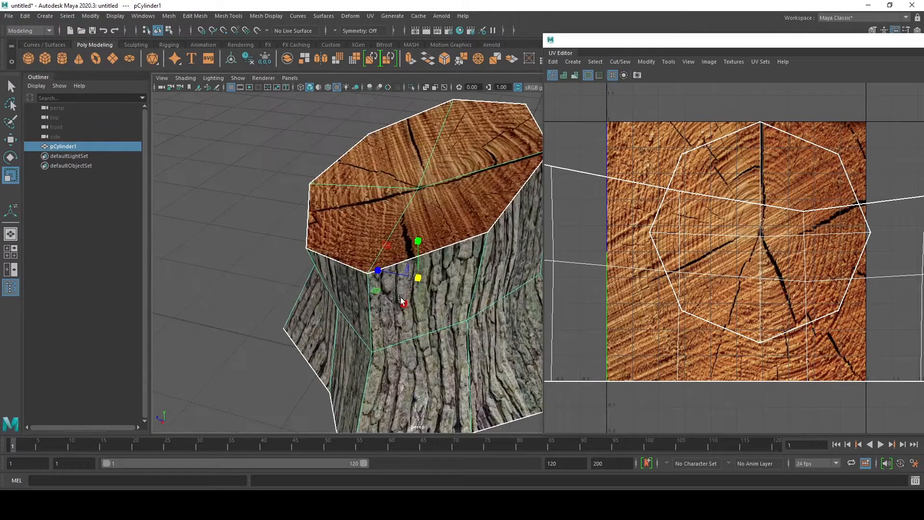
pyautogui.keyDown('shift'); pyautogui.moveTo(439, 254); pyautogui.dragTo(398, 268, button='right'); pyautogui.keyUp('shift')
pyautogui.keyDown('alt'); pyautogui.moveTo(395, 269); pyautogui.dragTo(382, 303); pyautogui.keyUp('alt')
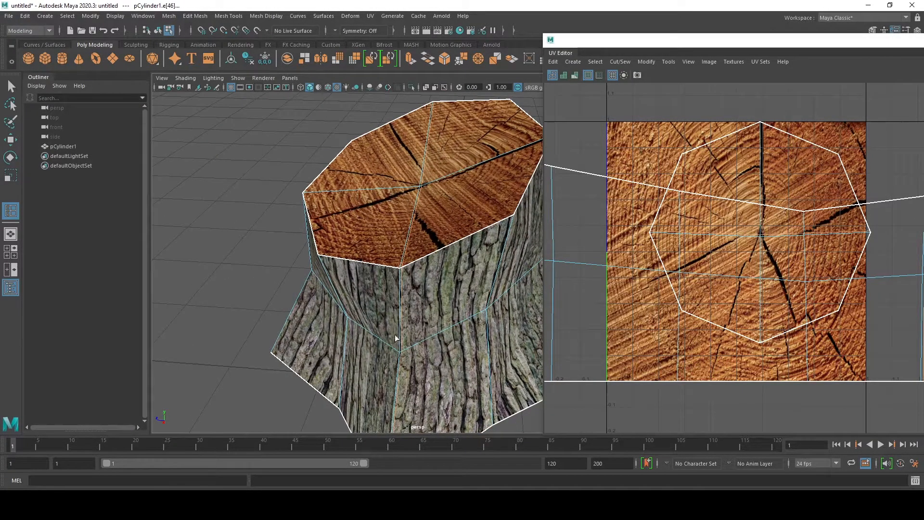
pyautogui.keyDown('alt'); pyautogui.moveTo(311, 262); pyautogui.dragTo(373, 277); pyautogui.keyUp('alt')
pyautogui.keyDown('alt'); pyautogui.moveTo(388, 232); pyautogui.dragTo(378, 233); pyautogui.keyUp('alt')
pyautogui.press('3')
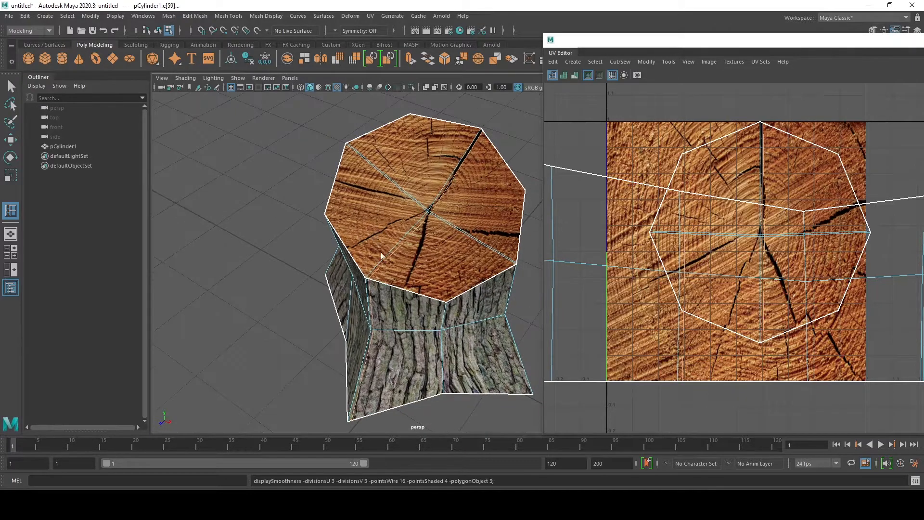
pyautogui.keyDown('alt'); pyautogui.moveTo(398, 277); pyautogui.dragTo(357, 246); pyautogui.keyUp('alt')
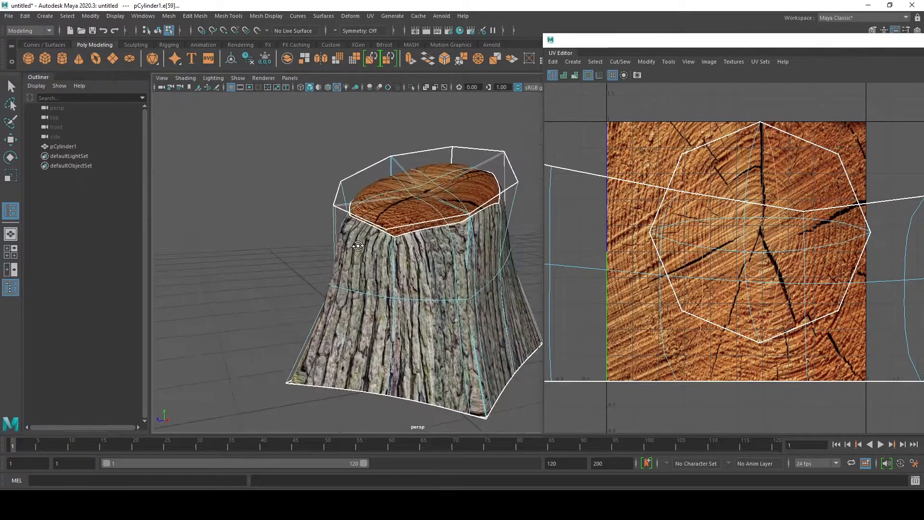
# - Insert an edge loop around the trunk just below the top rim to sharpen the smoothed cap's border
pyautogui.click(517, 186)
pyautogui.press('F8')
pyautogui.scroll(6, 409, 243)
pyautogui.keyDown('alt'); pyautogui.moveTo(409, 243); pyautogui.dragTo(417, 182); pyautogui.keyUp('alt')
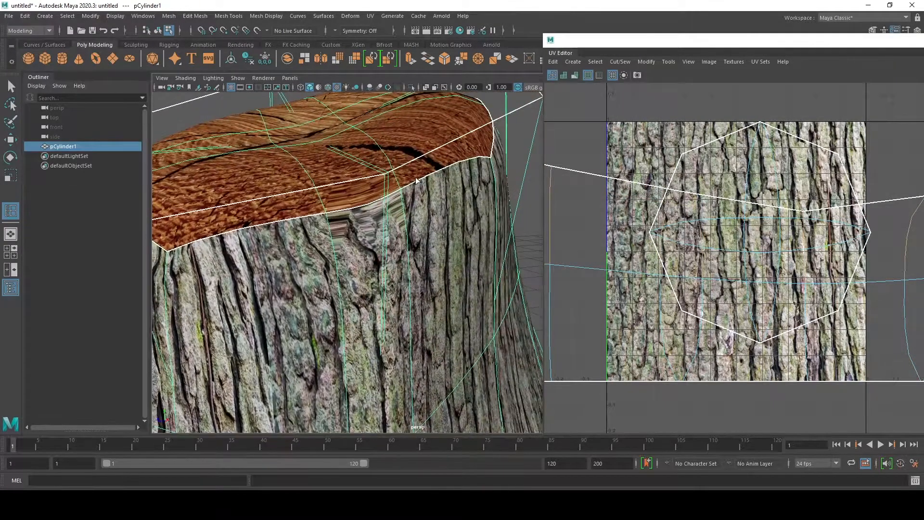
pyautogui.moveTo(537, 117)
pyautogui.mouseDown()
pyautogui.moveTo(540, 107)
pyautogui.moveTo(535, 127)
pyautogui.mouseUp()
pyautogui.scroll(-4, 482, 158)
pyautogui.keyDown('alt'); pyautogui.moveTo(433, 168); pyautogui.dragTo(428, 203); pyautogui.keyUp('alt')
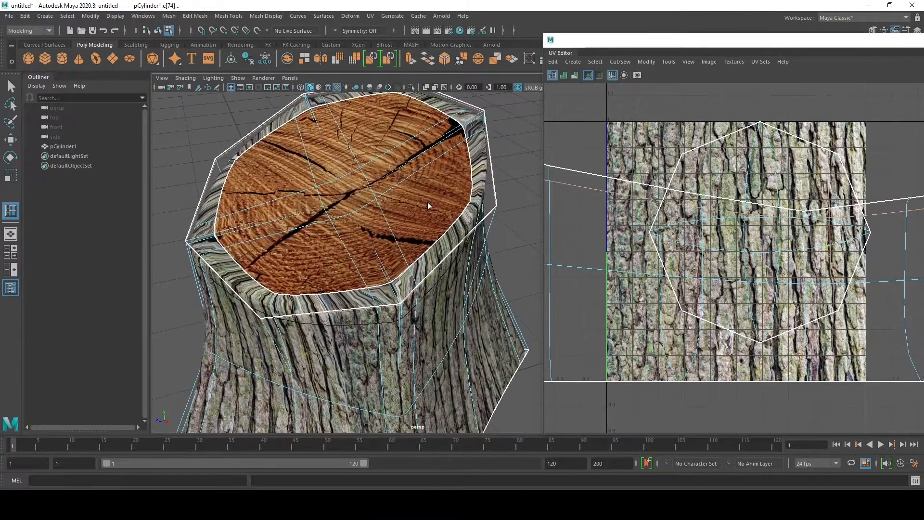
# - Leave the edge loop tool, return to object mode and examine the smoothed stump's rim
pyautogui.scroll(-4, 427, 203)
pyautogui.moveTo(437, 178); pyautogui.dragTo(467, 159, button='right')
pyautogui.click(467, 158)
pyautogui.press('q')
pyautogui.moveTo(380, 230)
pyautogui.keyDown('alt'); pyautogui.mouseDown()
pyautogui.moveTo(377, 220)
pyautogui.moveTo(368, 224)
pyautogui.mouseUp(); pyautogui.keyUp('alt')
pyautogui.scroll(-3, 374, 233)
pyautogui.click(374, 233)
pyautogui.scroll(6, 374, 233)
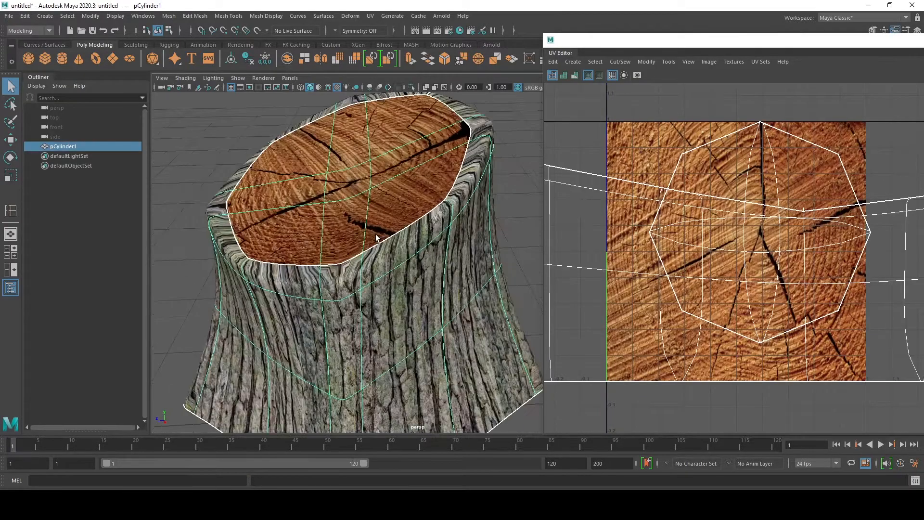
# - Undo the inserted edge loops, check the smoothed stump once more and turn smooth mesh preview off
pyautogui.press('1')
pyautogui.scroll(5, 376, 301)
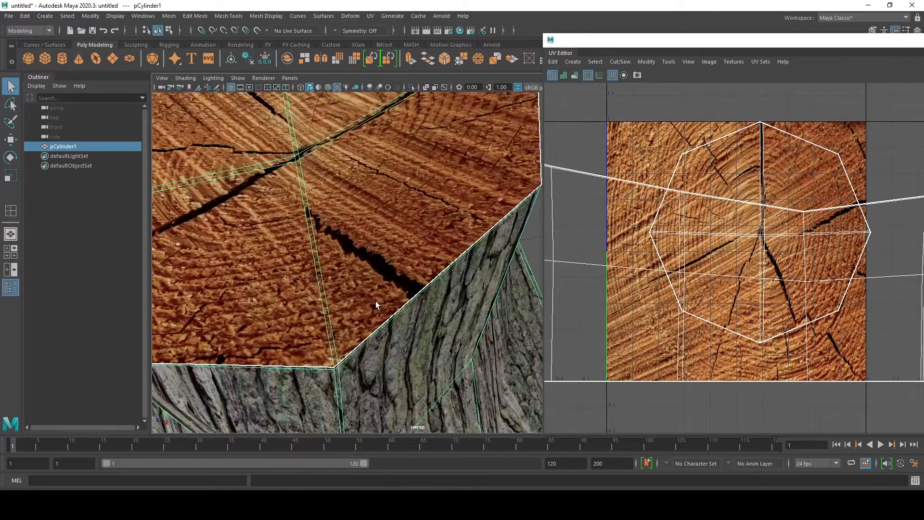
pyautogui.scroll(3, 371, 310)
pyautogui.hotkey('ctrl', 'z')
pyautogui.hotkey('ctrl', 'z')
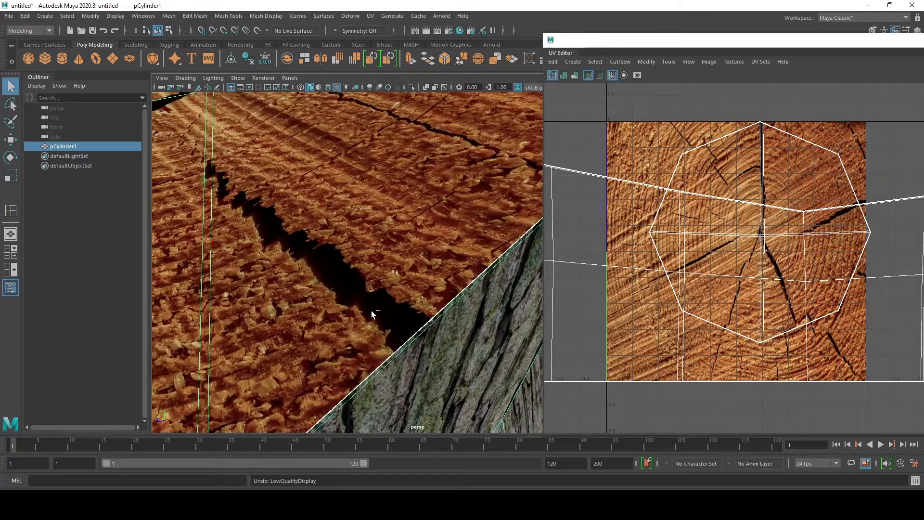
pyautogui.hotkey('ctrl', 'z')
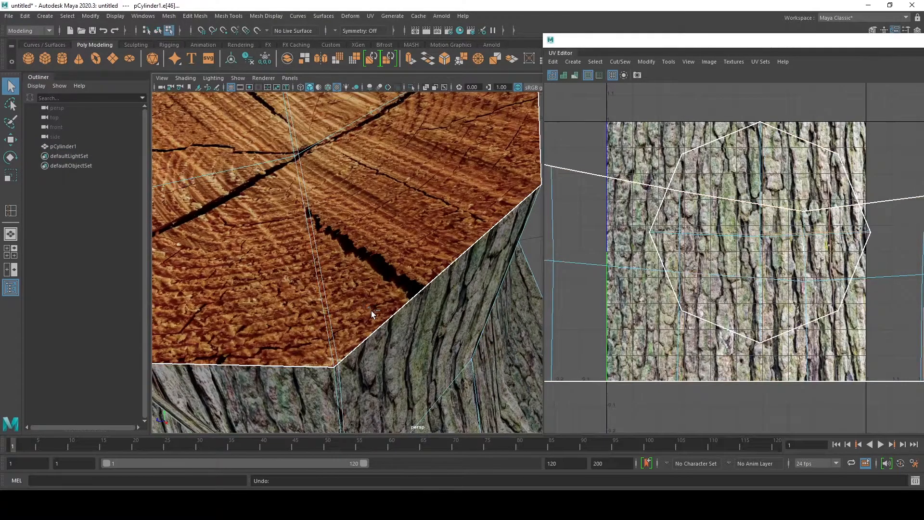
pyautogui.press('f')
pyautogui.press('3')
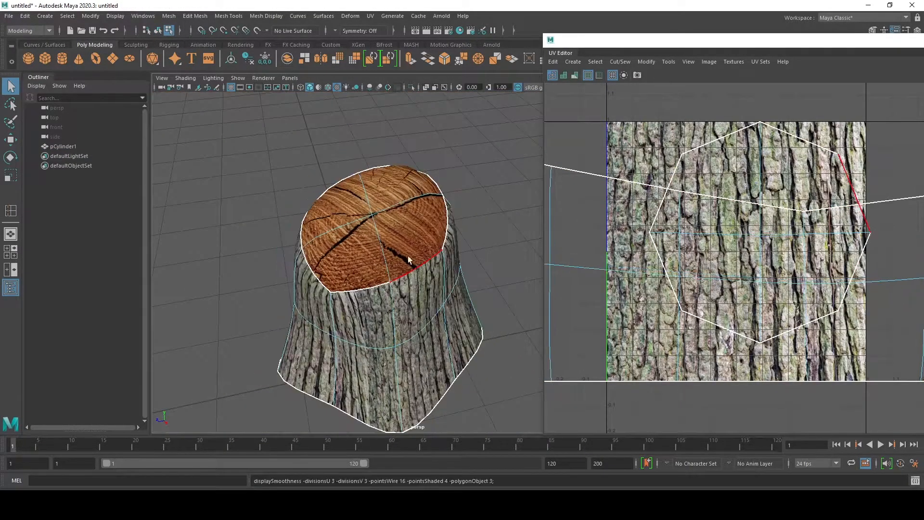
pyautogui.press('1')
# - Return to object mode and create a polygon plane at the stump's base
pyautogui.keyDown('alt'); pyautogui.moveTo(461, 134); pyautogui.dragTo(426, 206); pyautogui.keyUp('alt')
pyautogui.moveTo(426, 207); pyautogui.dragTo(453, 192, button='right')
pyautogui.keyDown('alt'); pyautogui.moveTo(490, 168); pyautogui.dragTo(438, 217, button='right'); pyautogui.keyUp('alt')
pyautogui.keyDown('alt'); pyautogui.moveTo(437, 217); pyautogui.dragTo(347, 260); pyautogui.keyUp('alt')
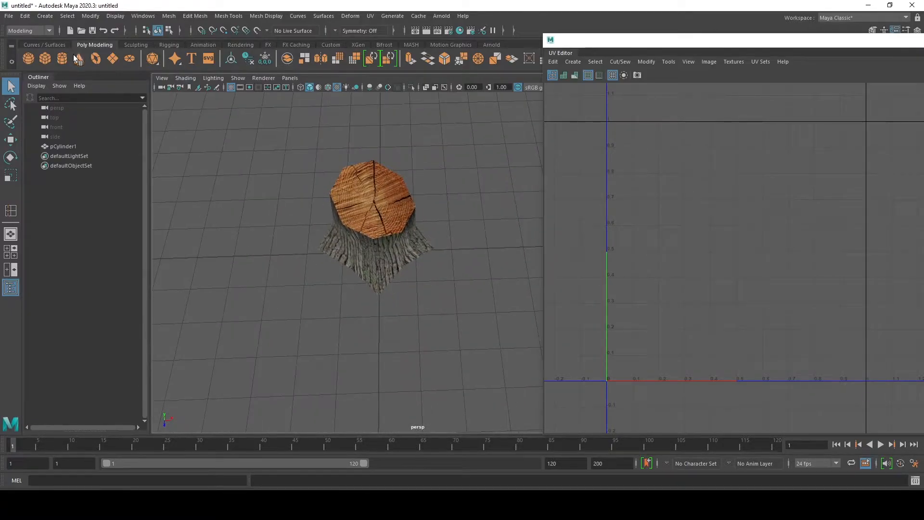
pyautogui.click(115, 56)
pyautogui.scroll(-6, 370, 262)
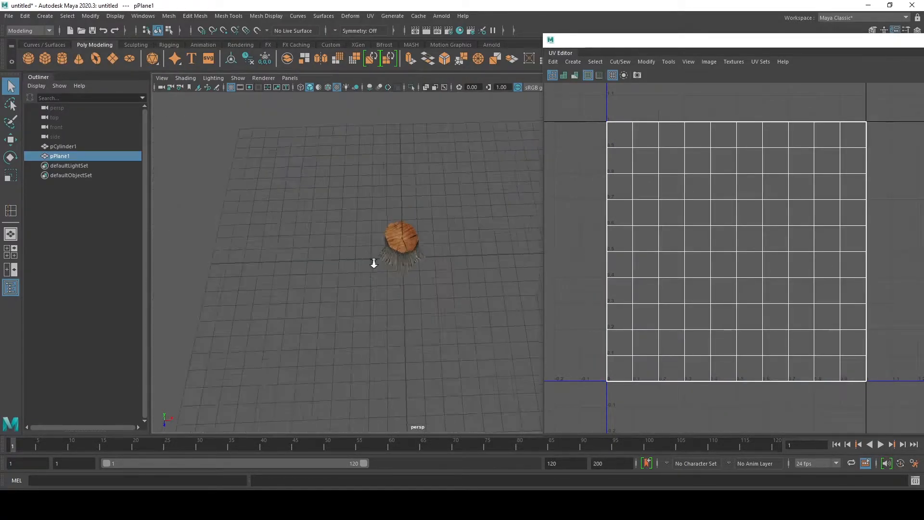
# - Scale the new plane up into a wide ground surface around the stump and close the UV Editor
pyautogui.press('r')
pyautogui.moveTo(411, 259); pyautogui.dragTo(547, 288)
pyautogui.scroll(5, 483, 272)
pyautogui.keyDown('alt'); pyautogui.moveTo(482, 272); pyautogui.dragTo(322, 98); pyautogui.keyUp('alt')
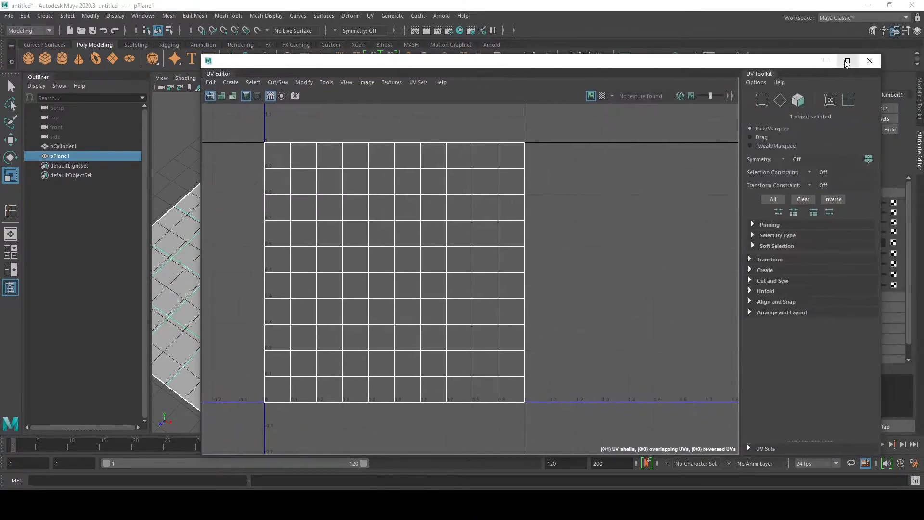
pyautogui.click(868, 61)
# - Assign a new Lambert material to the ground plane and connect a file texture to its color
pyautogui.moveTo(546, 193); pyautogui.dragTo(611, 441, button='right')
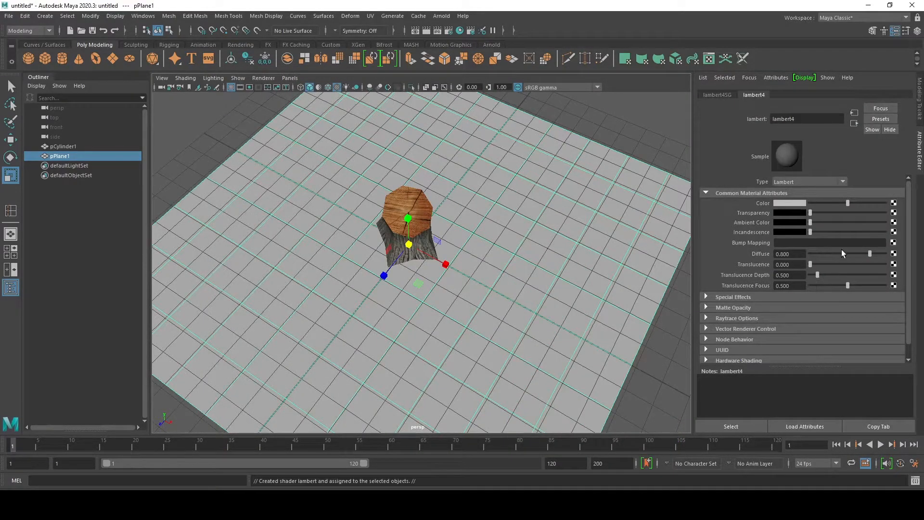
pyautogui.click(894, 203)
pyautogui.click(654, 169)
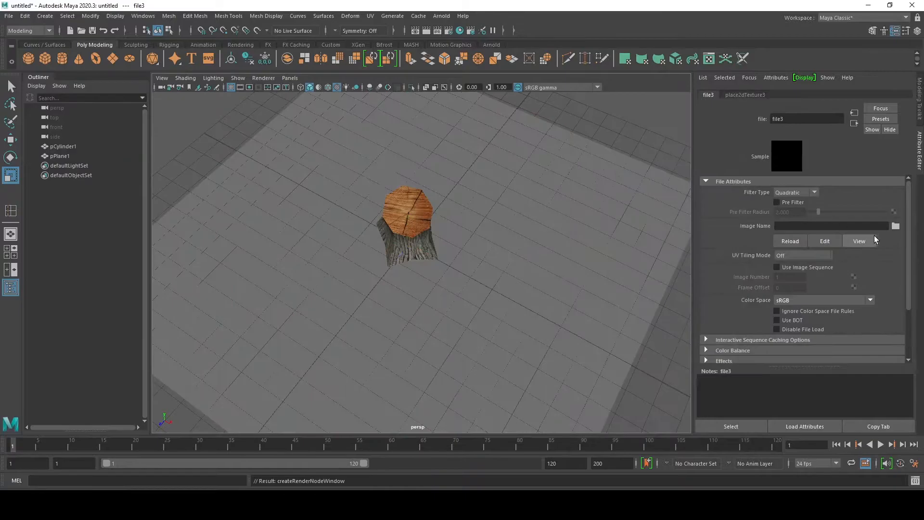
# - Load "Green lush grass texture.jpg" from the sourceimages folder as the ground material's color image
pyautogui.click(895, 225)
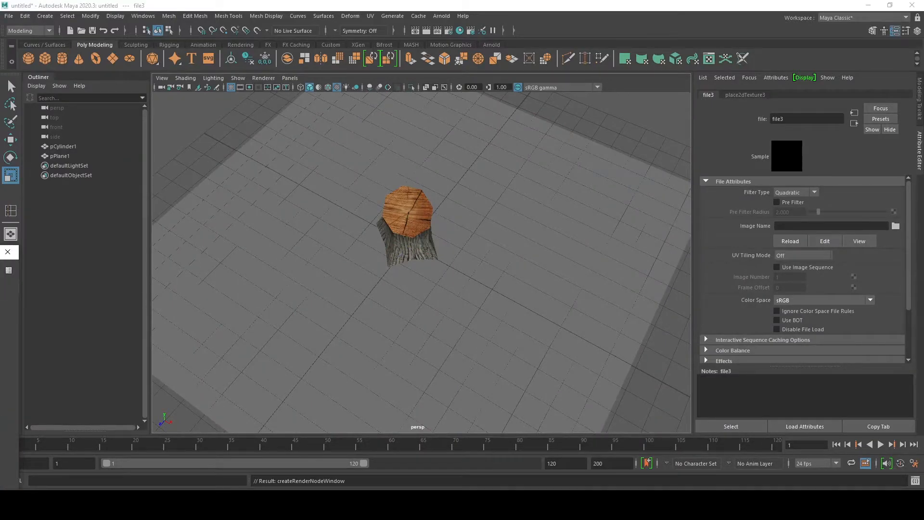
pyautogui.click(448, 241)
pyautogui.click(447, 274)
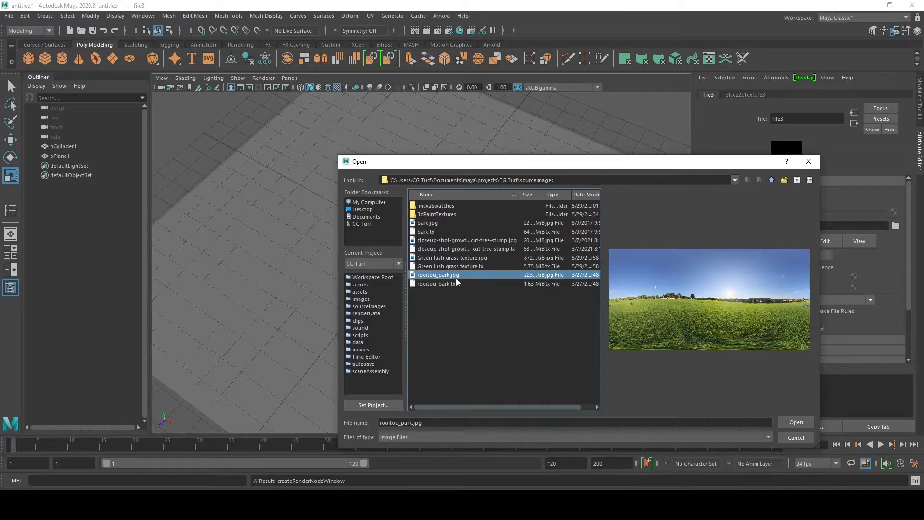
pyautogui.click(454, 282)
pyautogui.click(464, 267)
pyautogui.click(467, 258)
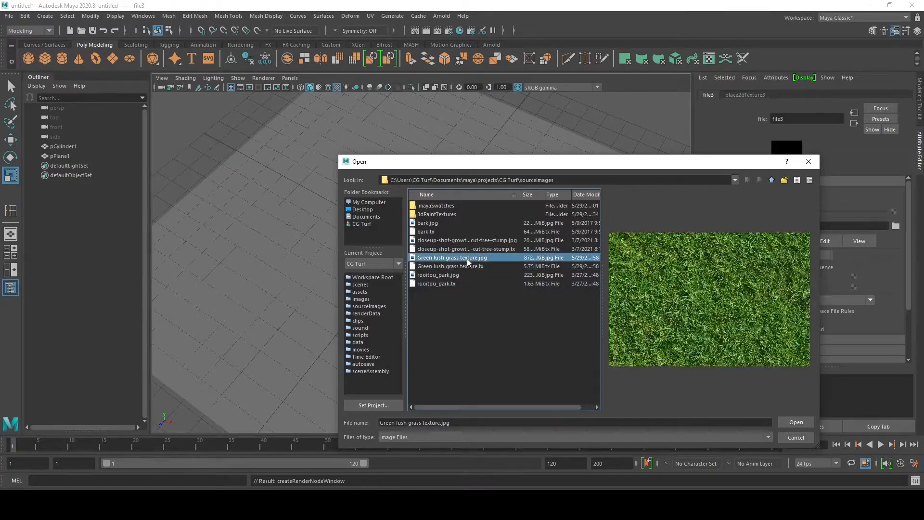
pyautogui.click(782, 421)
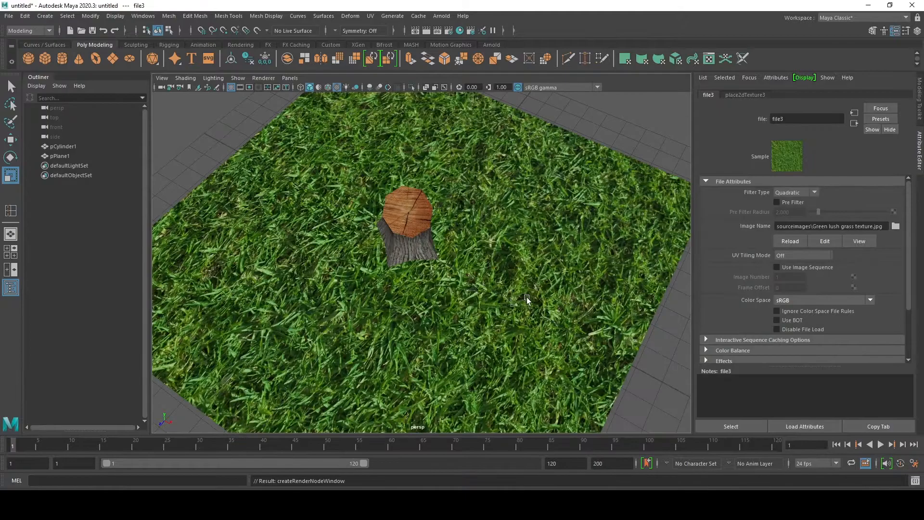
# - Scale all of the ground plane's UVs up about 2.5 times in the UV Editor so the grass texture tiles more densely
pyautogui.click(487, 283)
pyautogui.scroll(6, 670, 381)
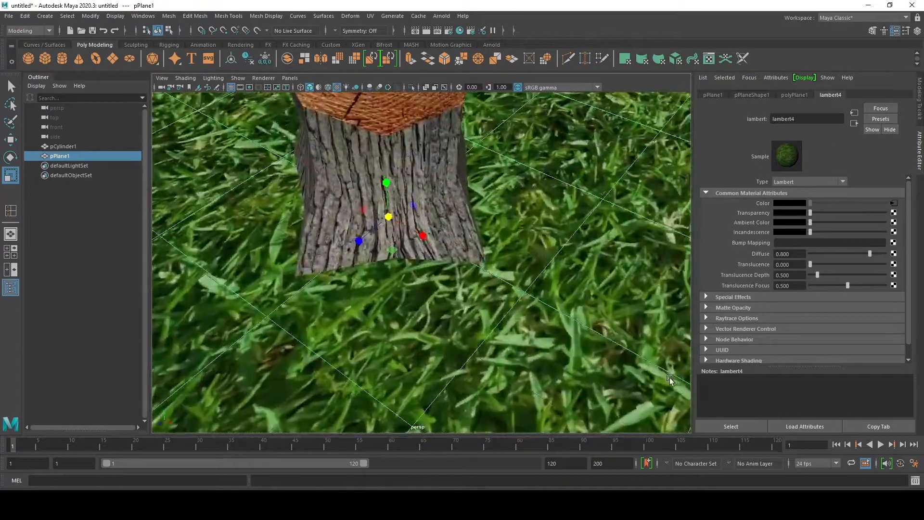
pyautogui.scroll(-10, 670, 381)
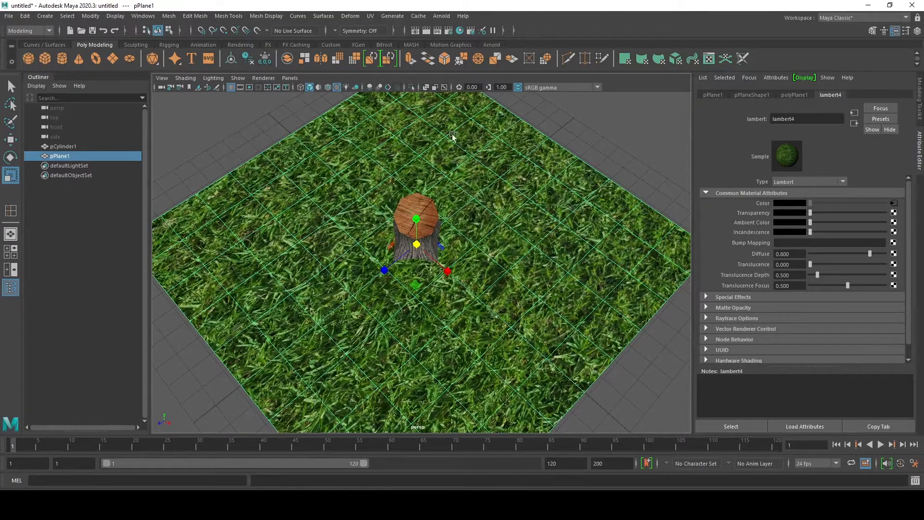
pyautogui.click(370, 16)
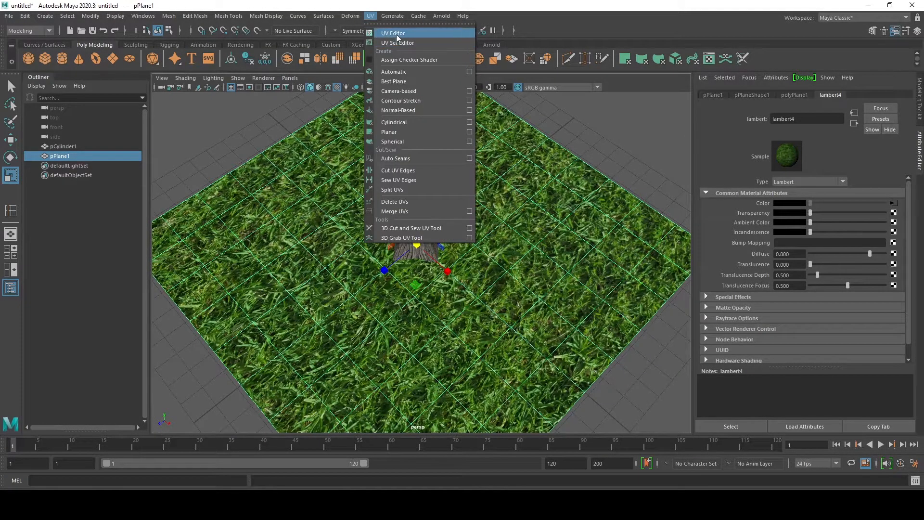
pyautogui.click(397, 33)
pyautogui.moveTo(475, 230); pyautogui.dragTo(516, 224, button='right')
pyautogui.moveTo(300, 141); pyautogui.dragTo(572, 356)
pyautogui.moveTo(536, 60); pyautogui.dragTo(839, 29)
pyautogui.moveTo(717, 230); pyautogui.dragTo(790, 233)
# - Return the ground plane to object mode and inspect the tiled grass around the stump
pyautogui.scroll(5, 421, 251)
pyautogui.keyDown('alt'); pyautogui.moveTo(423, 253); pyautogui.dragTo(414, 200); pyautogui.keyUp('alt')
pyautogui.moveTo(330, 221); pyautogui.dragTo(344, 213, button='right')
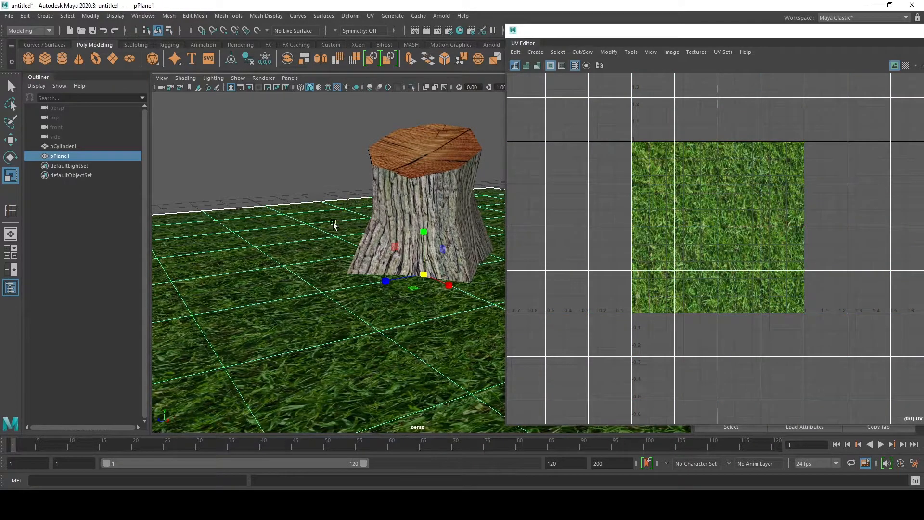
pyautogui.press('w')
pyautogui.keyDown('alt'); pyautogui.moveTo(337, 226); pyautogui.dragTo(409, 264); pyautogui.keyUp('alt')
pyautogui.keyDown('alt'); pyautogui.moveTo(384, 266); pyautogui.dragTo(525, 321, button='right'); pyautogui.keyUp('alt')
pyautogui.keyDown('alt'); pyautogui.moveTo(427, 279); pyautogui.dragTo(399, 296); pyautogui.keyUp('alt')
pyautogui.keyDown('alt'); pyautogui.moveTo(399, 296); pyautogui.dragTo(385, 270, button='right'); pyautogui.keyUp('alt')
pyautogui.keyDown('alt'); pyautogui.moveTo(385, 270); pyautogui.dragTo(357, 319, button='middle'); pyautogui.keyUp('alt')
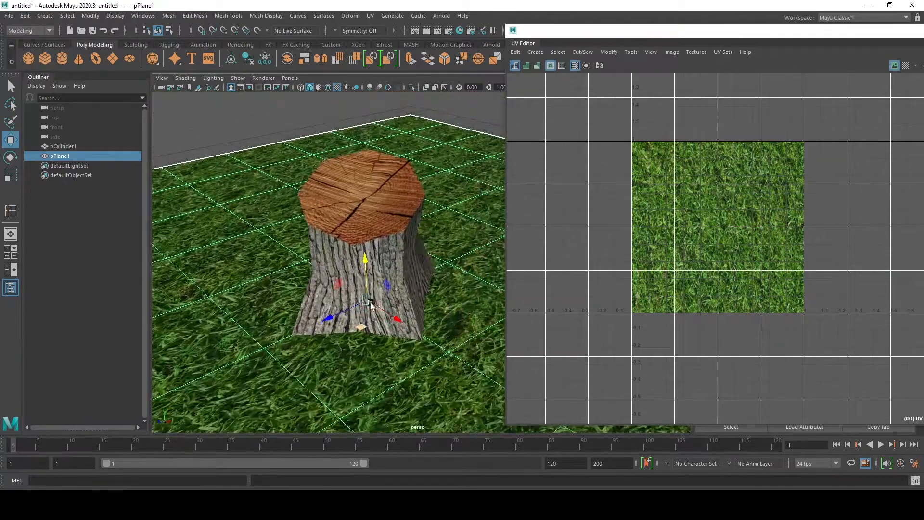
# - Close the UV Editor and deselect the ground plane
pyautogui.moveTo(841, 36); pyautogui.dragTo(612, 40)
pyautogui.moveTo(782, 40); pyautogui.dragTo(612, 54)
pyautogui.click(780, 51)
pyautogui.scroll(-3, 493, 199)
pyautogui.click(528, 175)
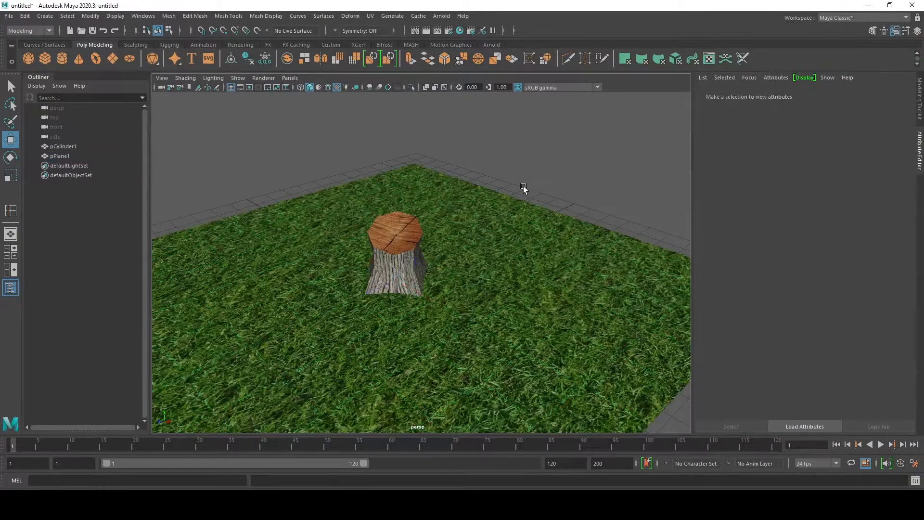
# - Examine the textured stump and the grass ground from several angles, selecting each object in turn
pyautogui.keyDown('alt'); pyautogui.moveTo(529, 176); pyautogui.dragTo(434, 238); pyautogui.keyUp('alt')
pyautogui.scroll(5, 434, 236)
pyautogui.scroll(-1, 434, 235)
pyautogui.keyDown('alt'); pyautogui.moveTo(434, 235); pyautogui.dragTo(479, 282, button='middle'); pyautogui.keyUp('alt')
pyautogui.click(460, 256)
pyautogui.keyDown('alt'); pyautogui.moveTo(480, 282); pyautogui.dragTo(455, 269); pyautogui.keyUp('alt')
pyautogui.keyDown('shift'); pyautogui.click(583, 300); pyautogui.keyUp('shift')
pyautogui.scroll(-3, 501, 162)
pyautogui.keyDown('alt'); pyautogui.moveTo(501, 162); pyautogui.dragTo(525, 140); pyautogui.keyUp('alt')
pyautogui.click(519, 119)
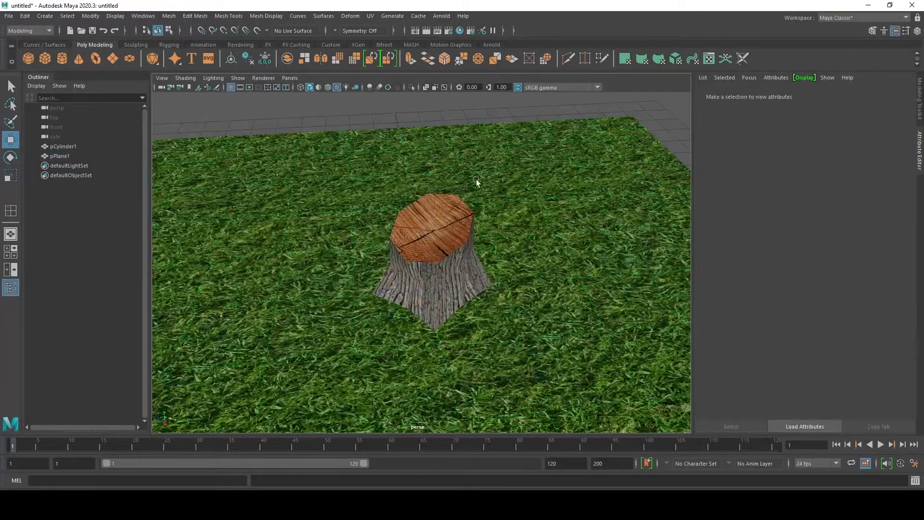
pyautogui.scroll(6, 452, 199)
pyautogui.keyDown('alt'); pyautogui.moveTo(451, 207); pyautogui.dragTo(535, 208); pyautogui.keyUp('alt')
pyautogui.keyDown('alt'); pyautogui.moveTo(490, 234); pyautogui.dragTo(414, 230); pyautogui.keyUp('alt')
pyautogui.scroll(-3, 428, 232)
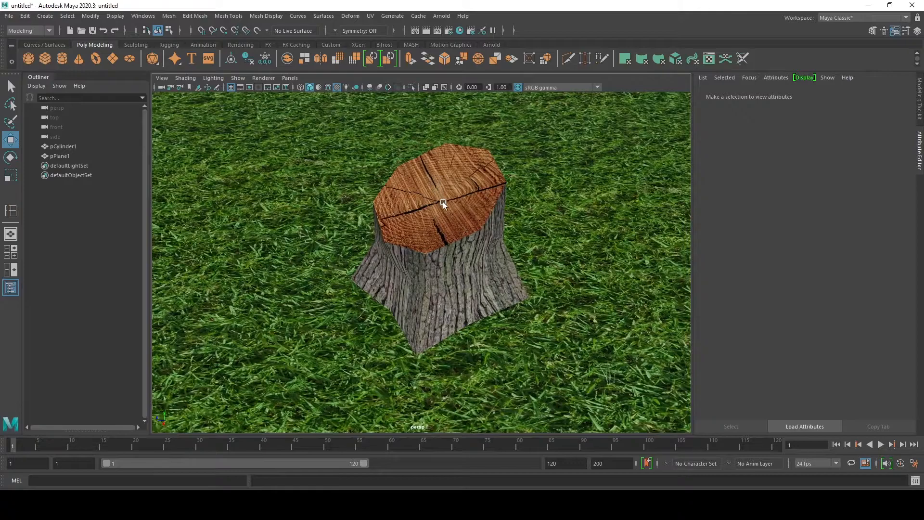
pyautogui.click(461, 215)
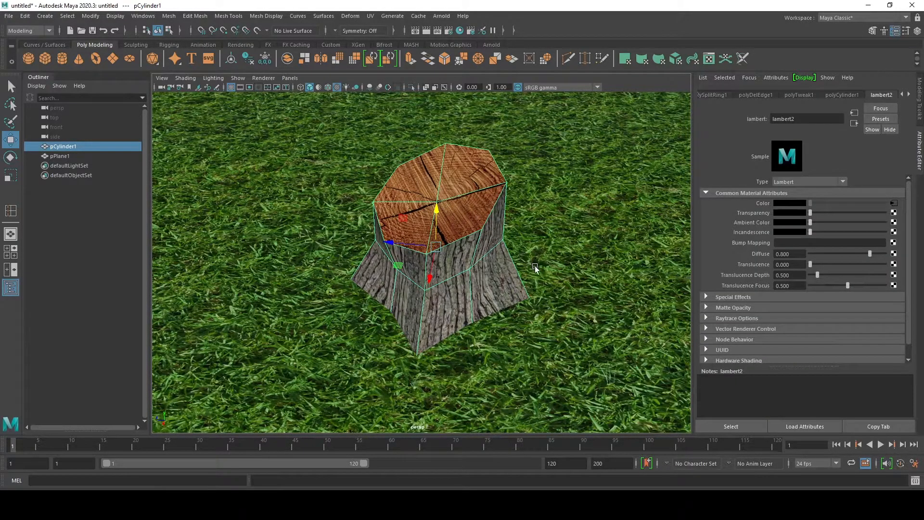
pyautogui.keyDown('alt'); pyautogui.moveTo(470, 302); pyautogui.dragTo(525, 292); pyautogui.keyUp('alt')
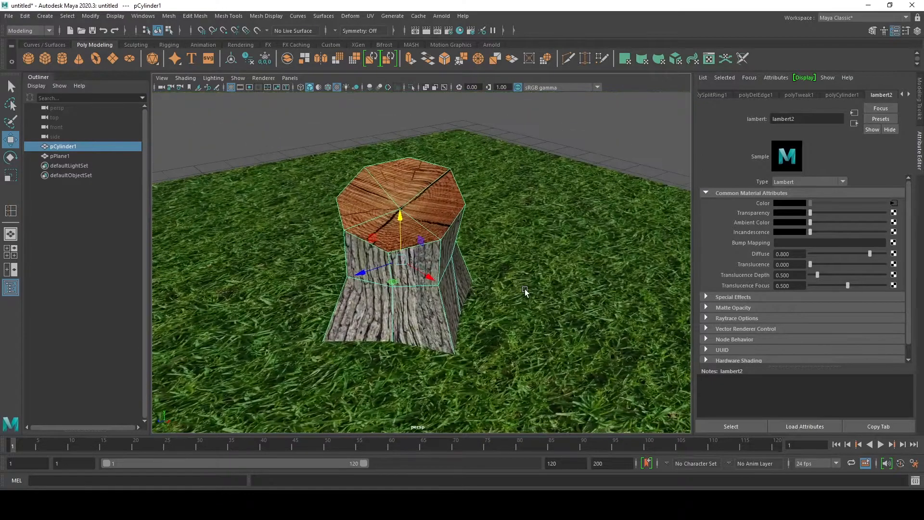
pyautogui.click(524, 291)
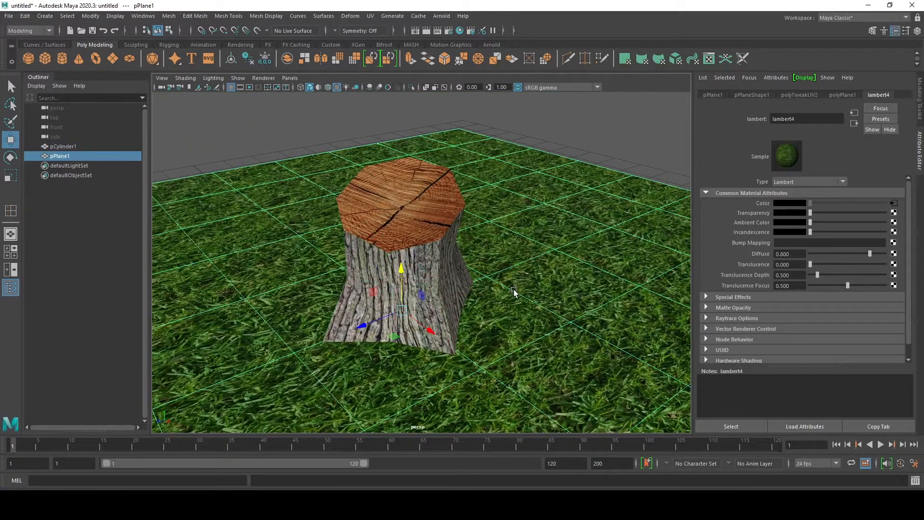
pyautogui.keyDown('alt'); pyautogui.moveTo(471, 290); pyautogui.dragTo(435, 219); pyautogui.keyUp('alt')
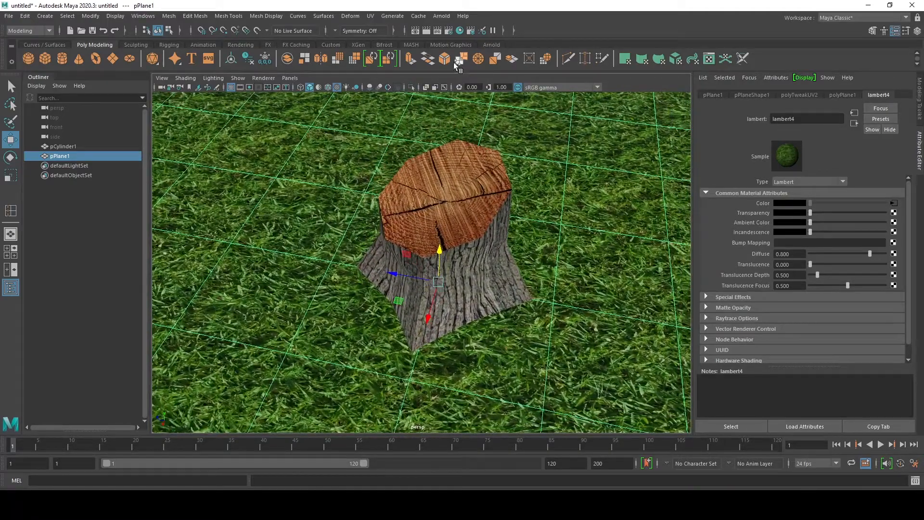
# - Add an Arnold Skydome Light to the scene and check the dome surrounding the stump
pyautogui.click(441, 18)
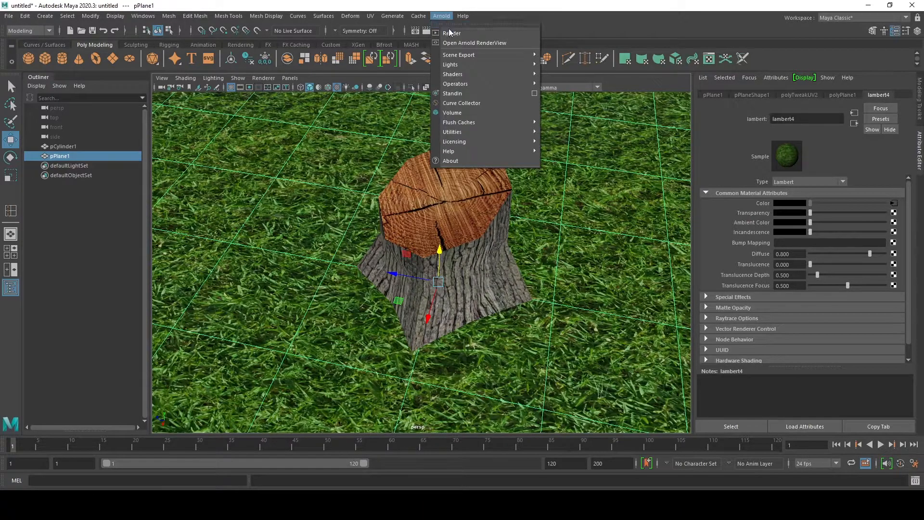
pyautogui.moveTo(457, 66)
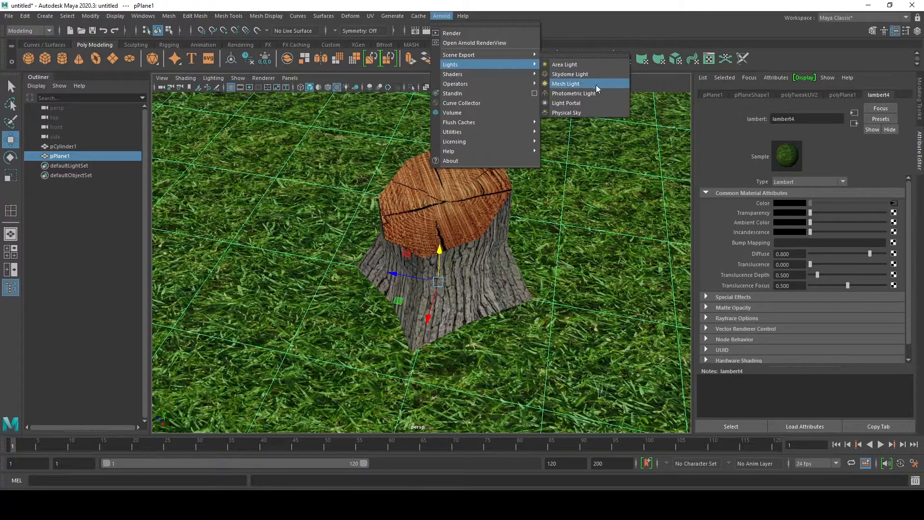
pyautogui.click(588, 75)
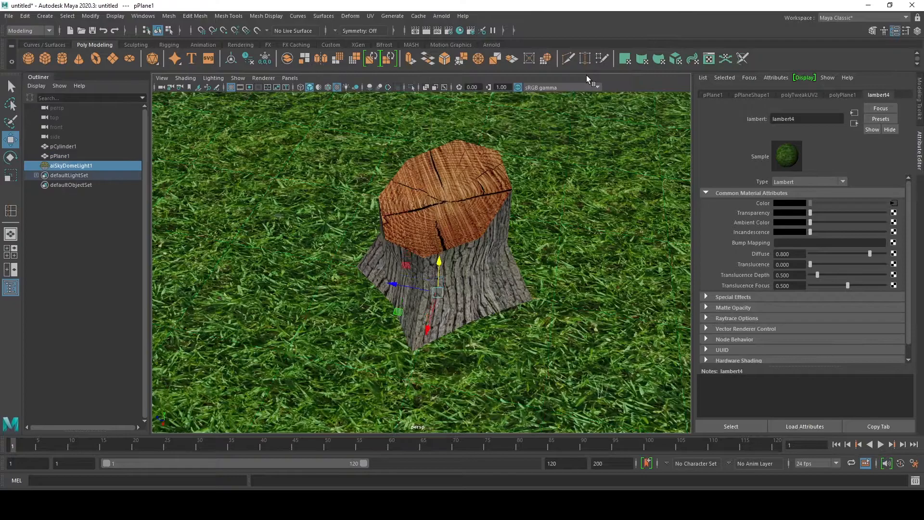
pyautogui.scroll(-5, 374, 198)
pyautogui.scroll(-10, 343, 230)
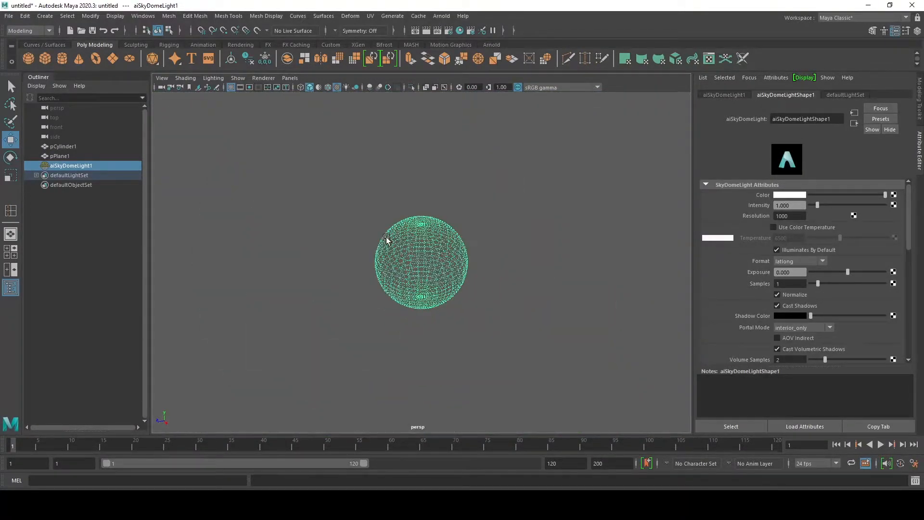
pyautogui.scroll(10, 382, 239)
pyautogui.scroll(10, 404, 247)
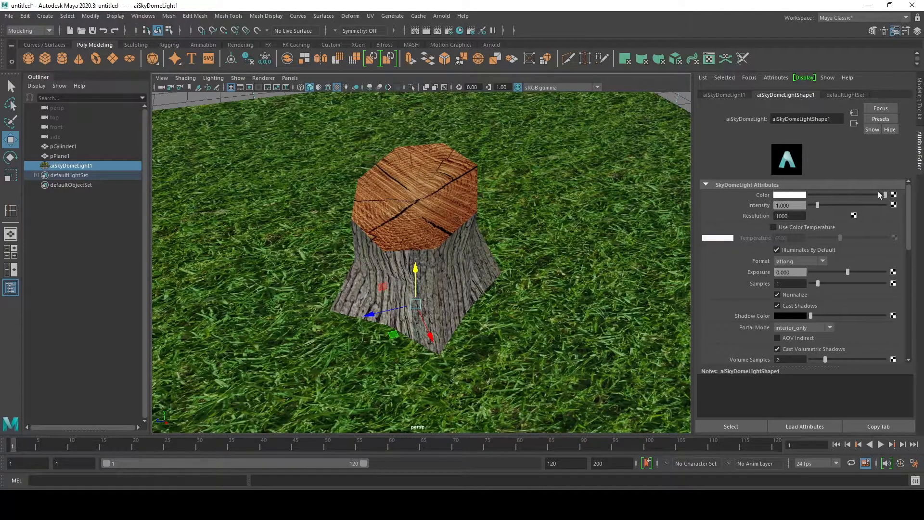
# - Connect a file texture to the skydome light's color and load rooitou_park.jpg as its image
pyautogui.click(893, 195)
pyautogui.click(666, 169)
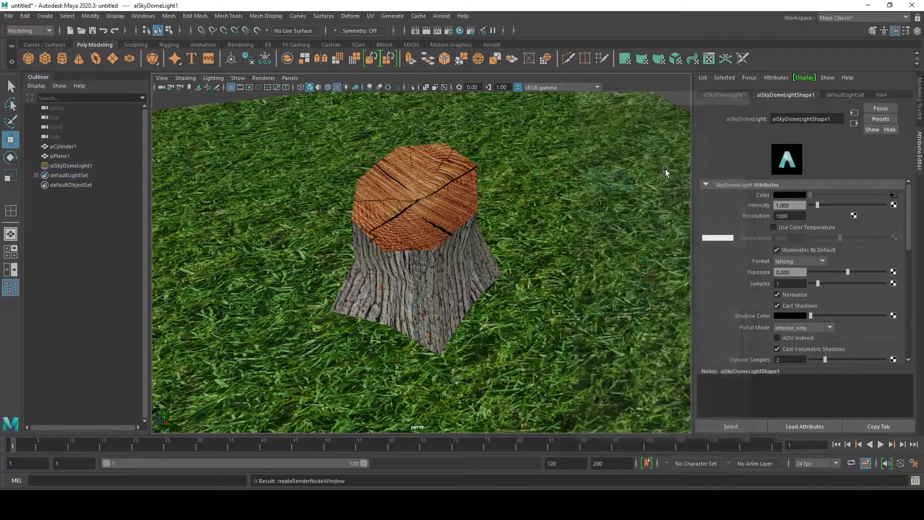
pyautogui.click(896, 226)
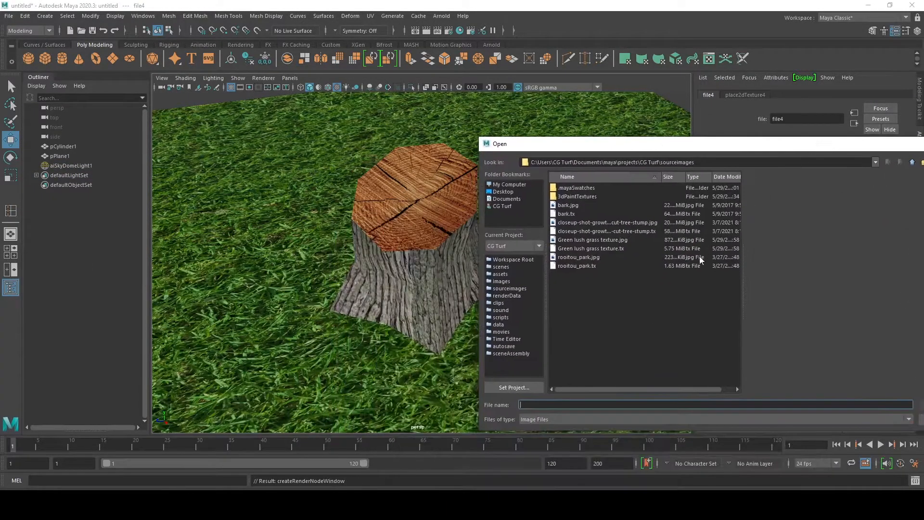
pyautogui.click(615, 262)
pyautogui.click(614, 257)
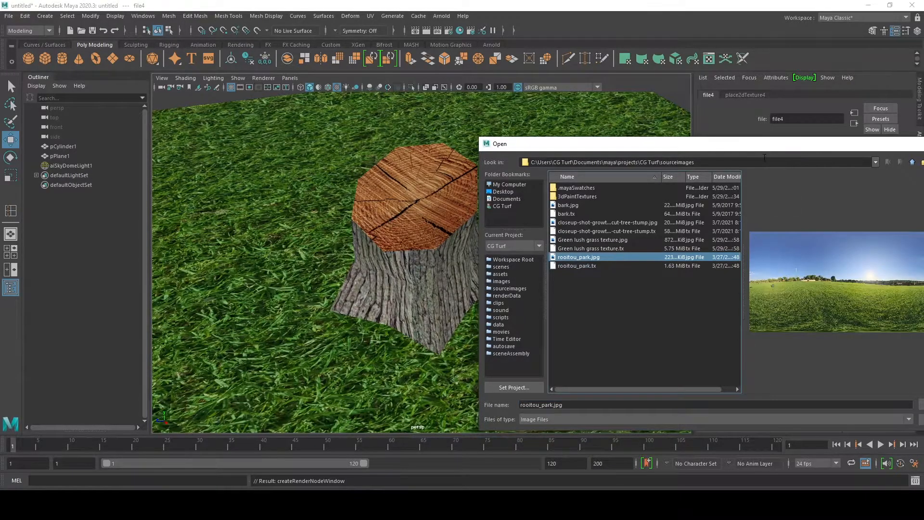
pyautogui.moveTo(766, 149); pyautogui.dragTo(673, 131)
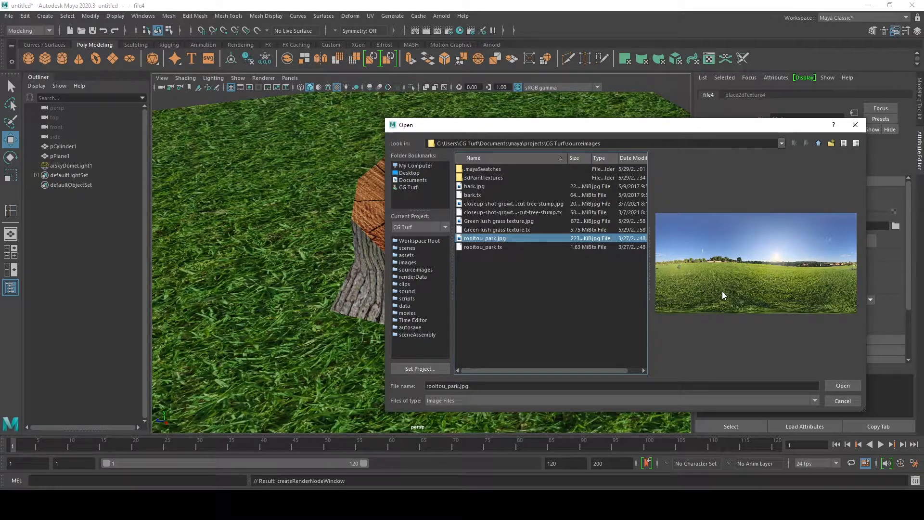
pyautogui.moveTo(737, 132); pyautogui.dragTo(749, 81)
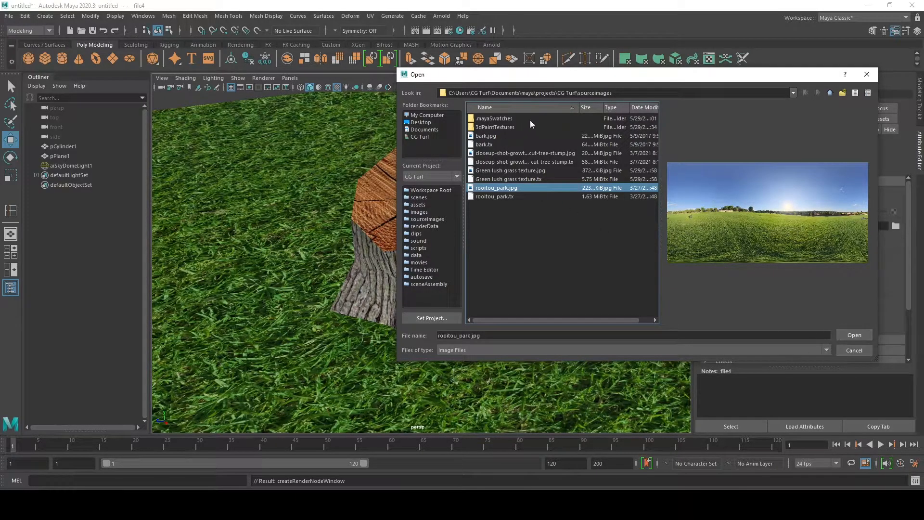
pyautogui.moveTo(580, 74); pyautogui.dragTo(478, 64)
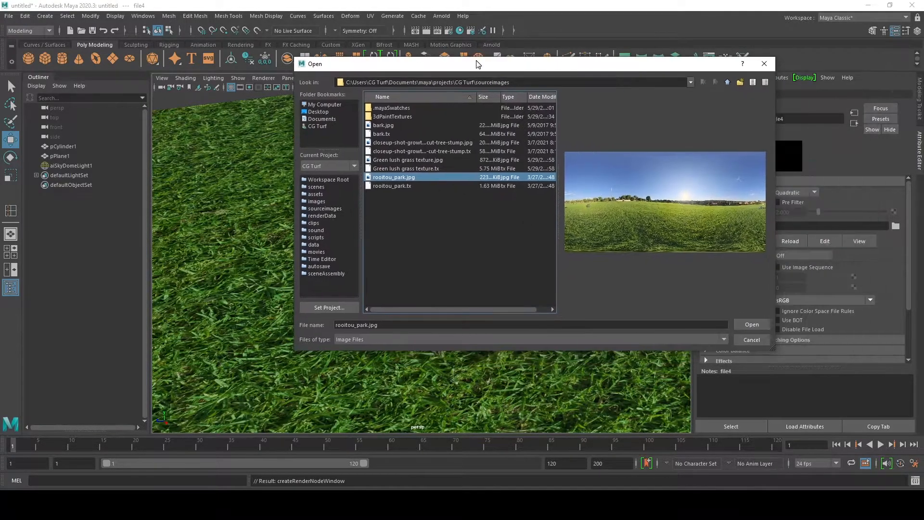
pyautogui.click(746, 325)
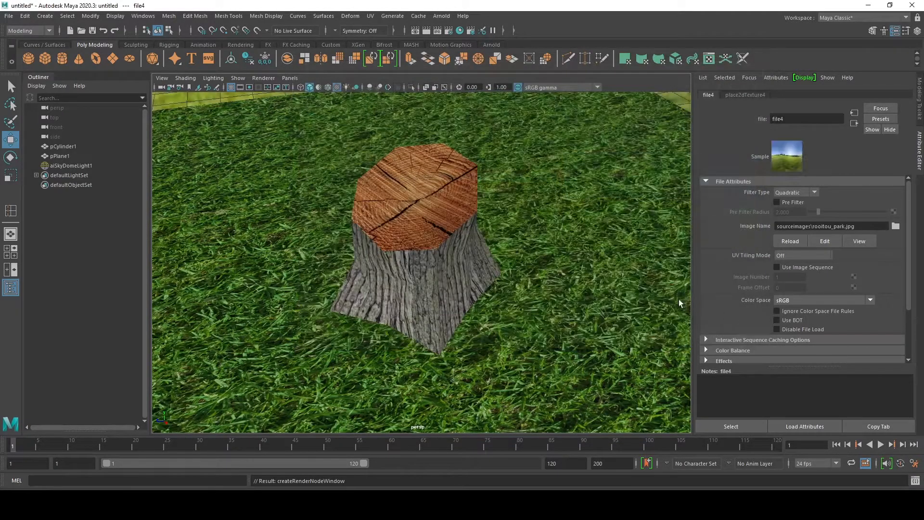
# - Check the environment image around the scene, frame the stump closely and render it in Arnold RenderView
pyautogui.scroll(-10, 468, 267)
pyautogui.scroll(15, 468, 270)
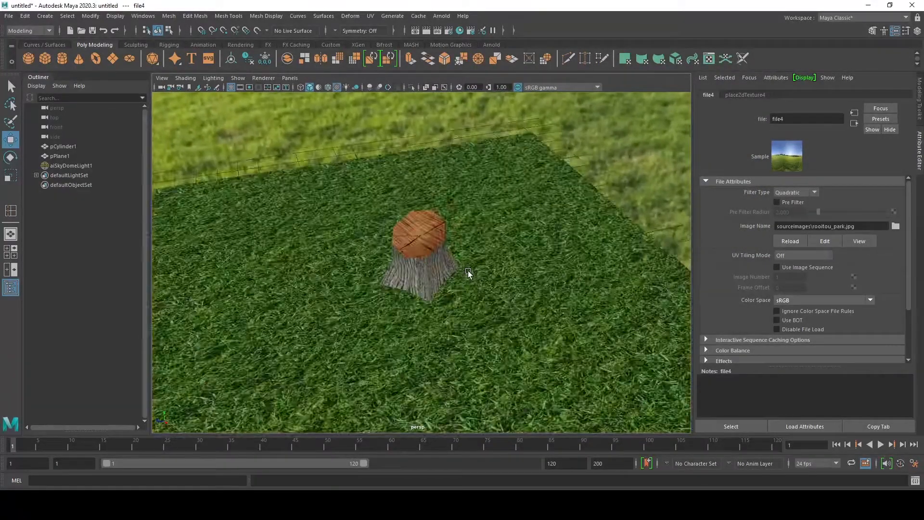
pyautogui.scroll(-1, 454, 265)
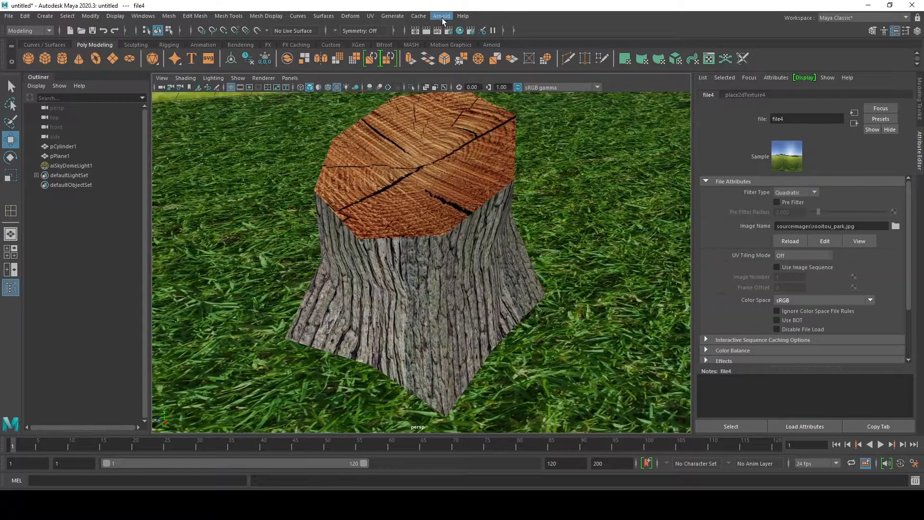
pyautogui.click(442, 15)
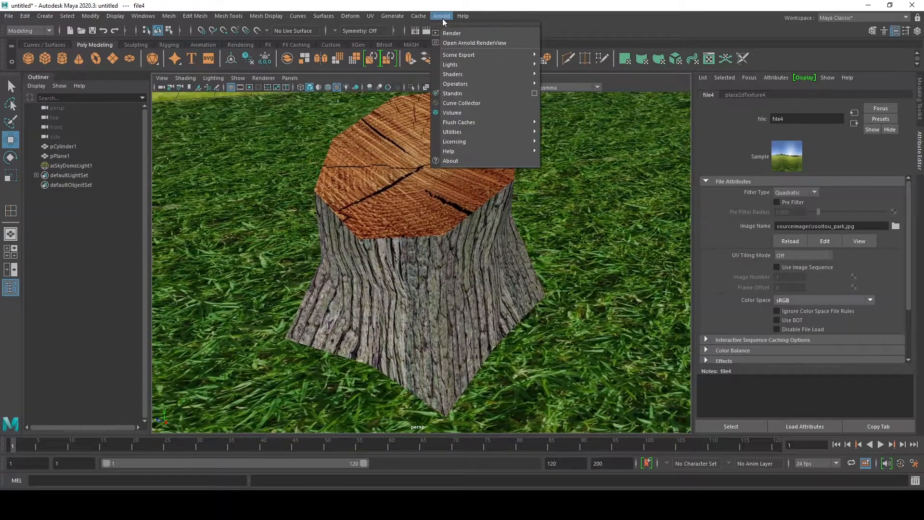
pyautogui.click(459, 45)
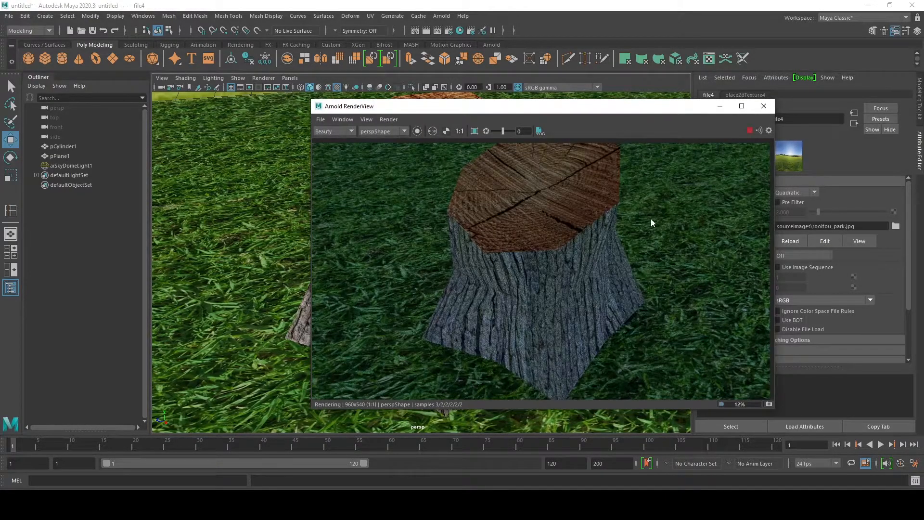
# - Select the skydome light and raise its intensity to 4.805 to brighten the Arnold render
pyautogui.moveTo(601, 124); pyautogui.dragTo(336, 174)
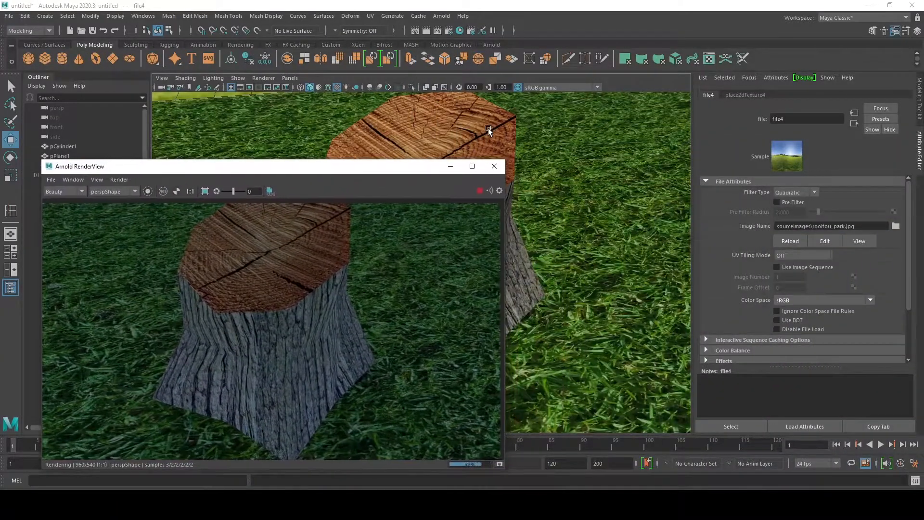
pyautogui.moveTo(176, 167); pyautogui.dragTo(361, 101)
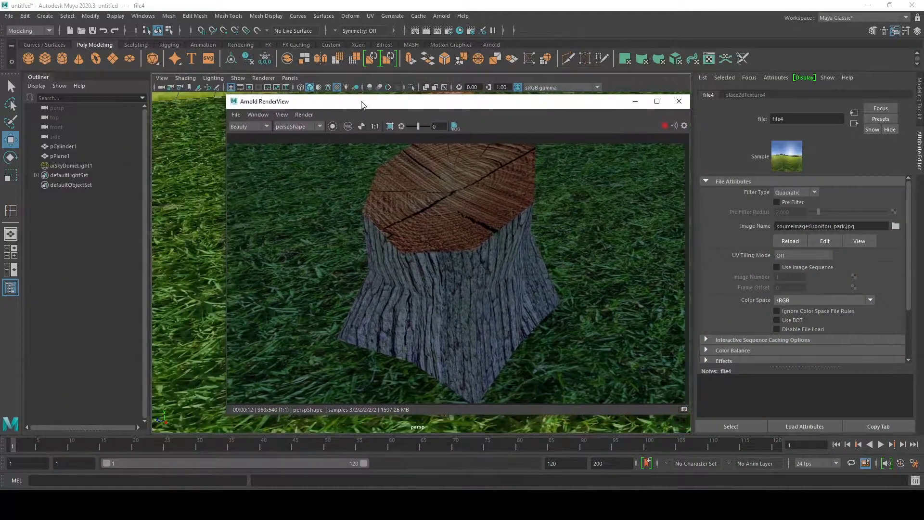
pyautogui.click(55, 165)
pyautogui.moveTo(819, 205); pyautogui.dragTo(846, 208)
pyautogui.scroll(-2, 552, 280)
pyautogui.scroll(3, 551, 280)
pyautogui.scroll(-1, 552, 279)
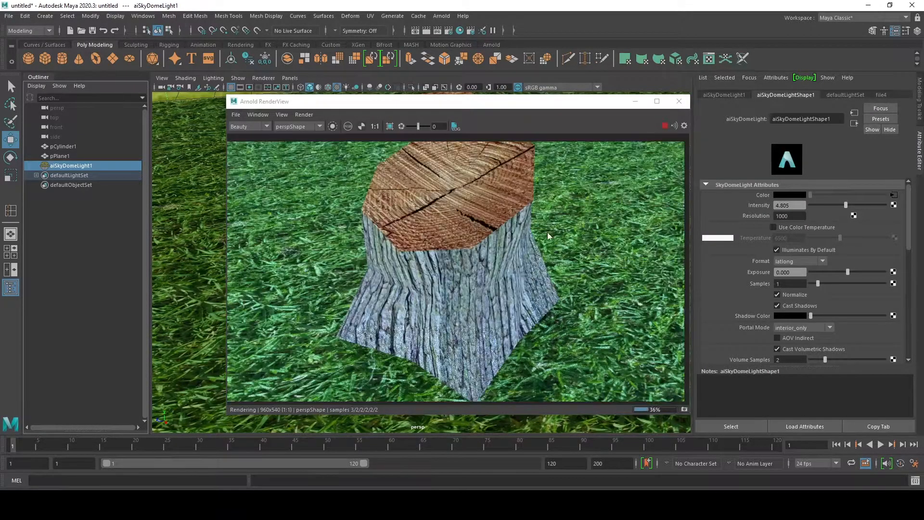
# - Render the stump from a lower angle with the park environment in frame behind it
pyautogui.moveTo(522, 102); pyautogui.dragTo(756, 31)
pyautogui.keyDown('alt'); pyautogui.moveTo(301, 248); pyautogui.dragTo(276, 183); pyautogui.keyUp('alt')
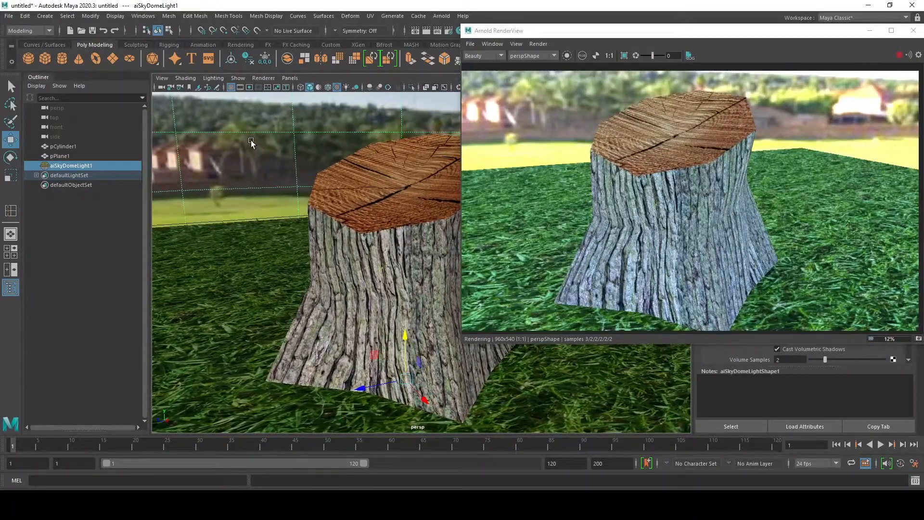
pyautogui.moveTo(573, 32); pyautogui.dragTo(276, 118)
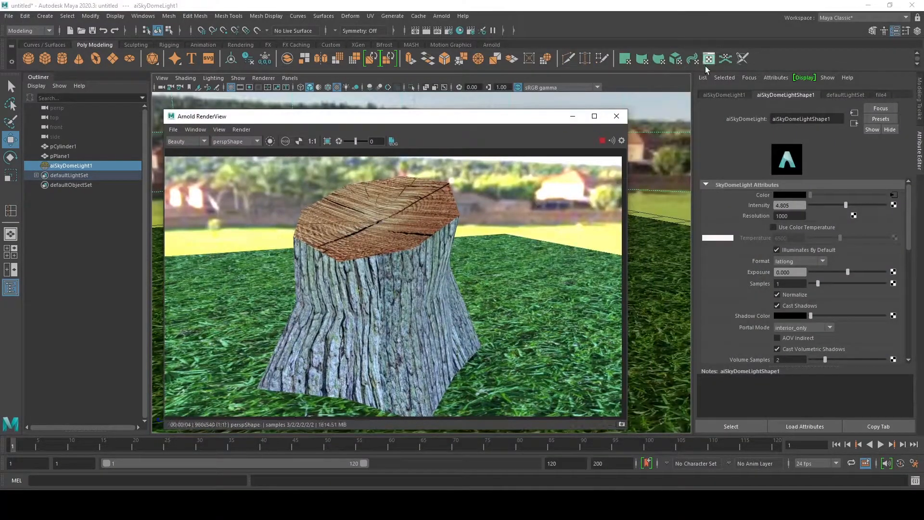
# - Lower the skydome light's Camera visibility to its minimum to hide the environment image from the render
pyautogui.click(714, 94)
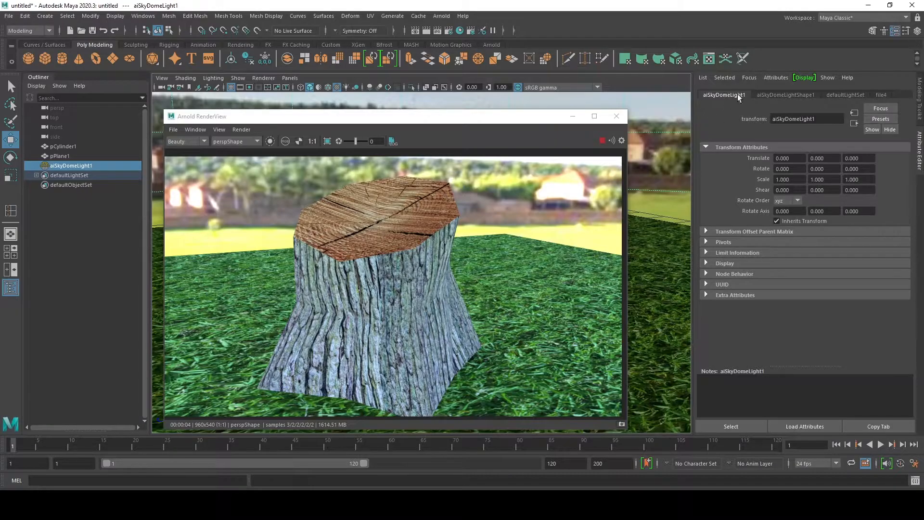
pyautogui.click(760, 95)
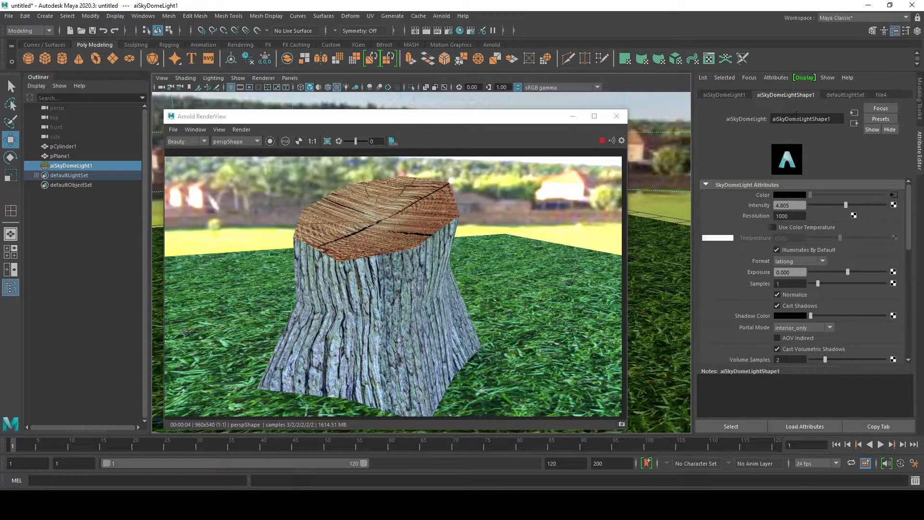
pyautogui.scroll(-5, 722, 271)
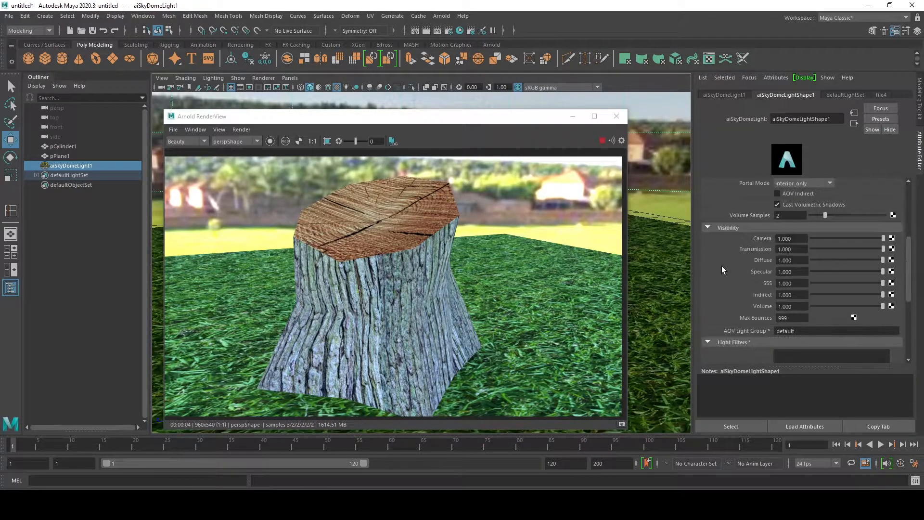
pyautogui.moveTo(839, 238); pyautogui.dragTo(812, 239)
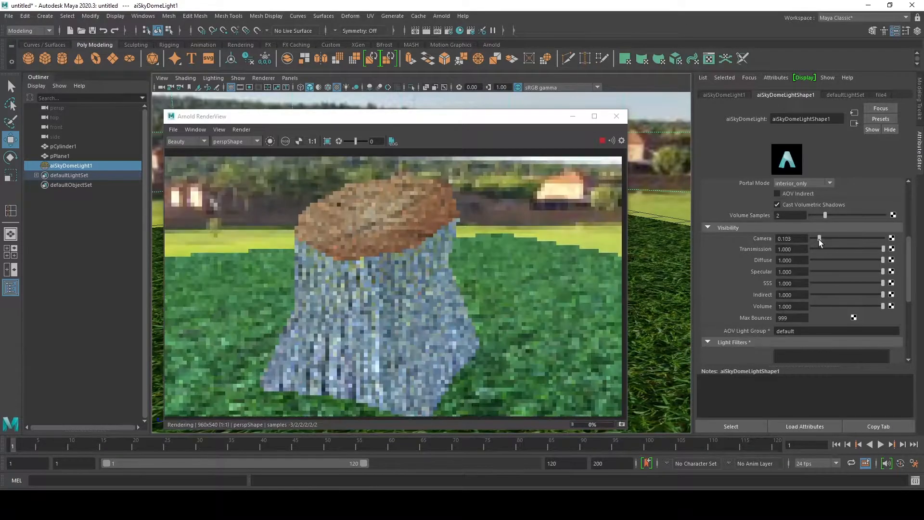
pyautogui.scroll(-2, 523, 249)
pyautogui.scroll(3, 521, 250)
pyautogui.scroll(-2, 521, 249)
# - Check the stump render from another side without the background and close Arnold RenderView
pyautogui.moveTo(496, 119); pyautogui.dragTo(781, 194)
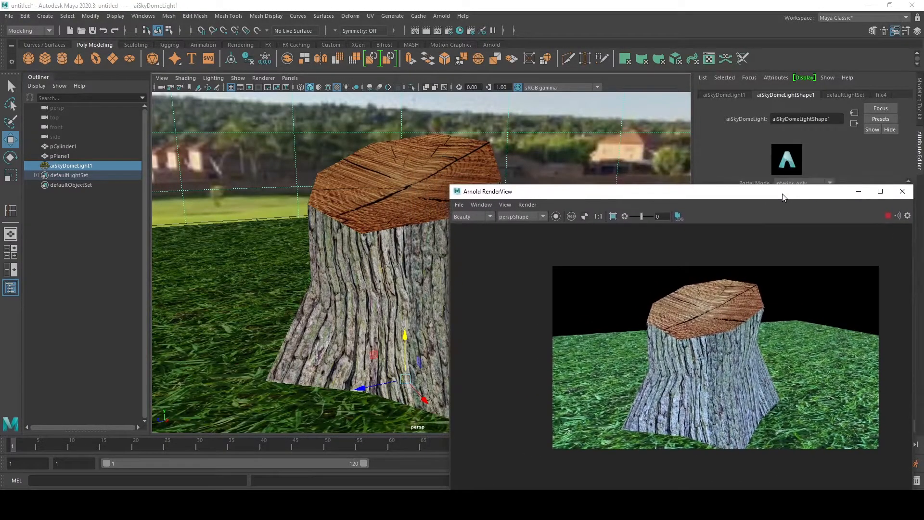
pyautogui.moveTo(658, 199); pyautogui.dragTo(668, 198)
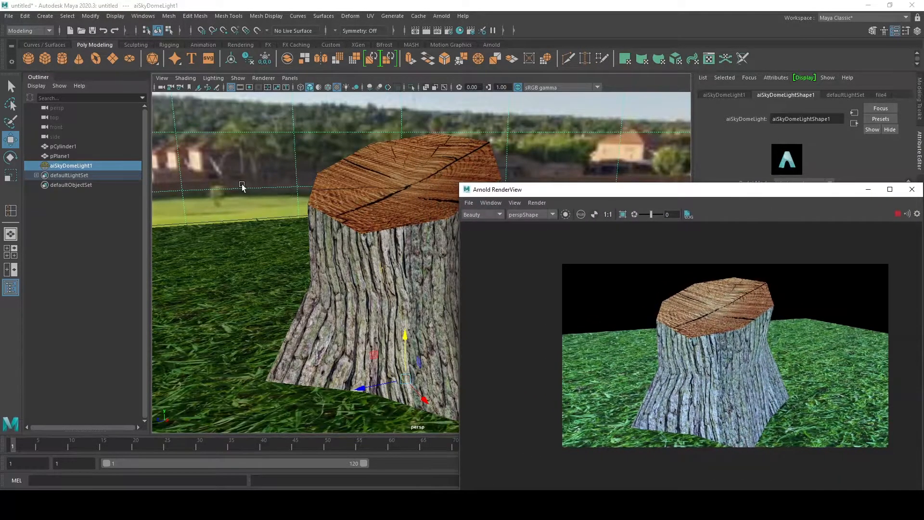
pyautogui.keyDown('alt'); pyautogui.moveTo(254, 172); pyautogui.dragTo(378, 198); pyautogui.keyUp('alt')
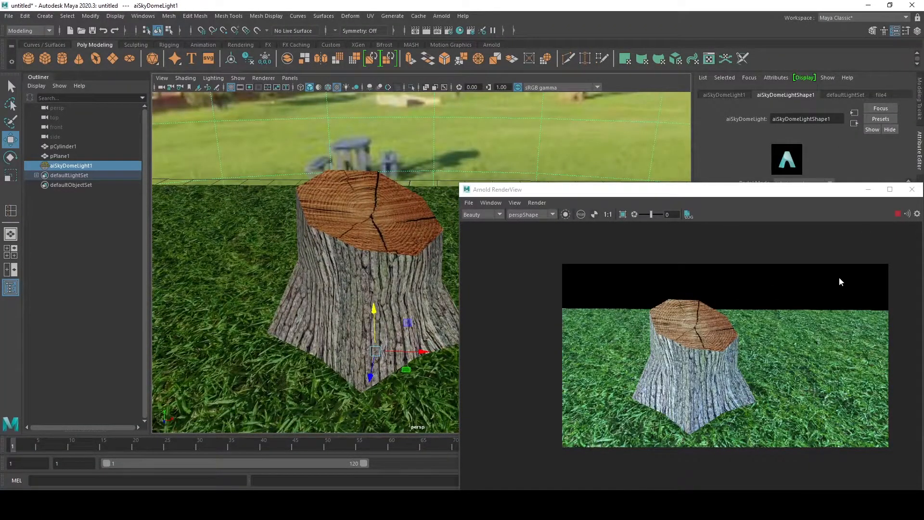
pyautogui.moveTo(814, 195); pyautogui.dragTo(755, 114)
pyautogui.click(837, 134)
pyautogui.click(851, 110)
# - Inspect the stump on the grass plane in the textured viewport, selecting the ground and clearing the selection
pyautogui.keyDown('alt'); pyautogui.moveTo(362, 289); pyautogui.dragTo(278, 305); pyautogui.keyUp('alt')
pyautogui.keyDown('alt'); pyautogui.moveTo(279, 305); pyautogui.dragTo(346, 310, button='right'); pyautogui.keyUp('alt')
pyautogui.moveTo(347, 310)
pyautogui.keyDown('alt'); pyautogui.mouseDown()
pyautogui.moveTo(281, 311)
pyautogui.moveTo(333, 313)
pyautogui.mouseUp(); pyautogui.keyUp('alt')
pyautogui.scroll(-3, 333, 313)
pyautogui.click(492, 270)
pyautogui.click(543, 248)
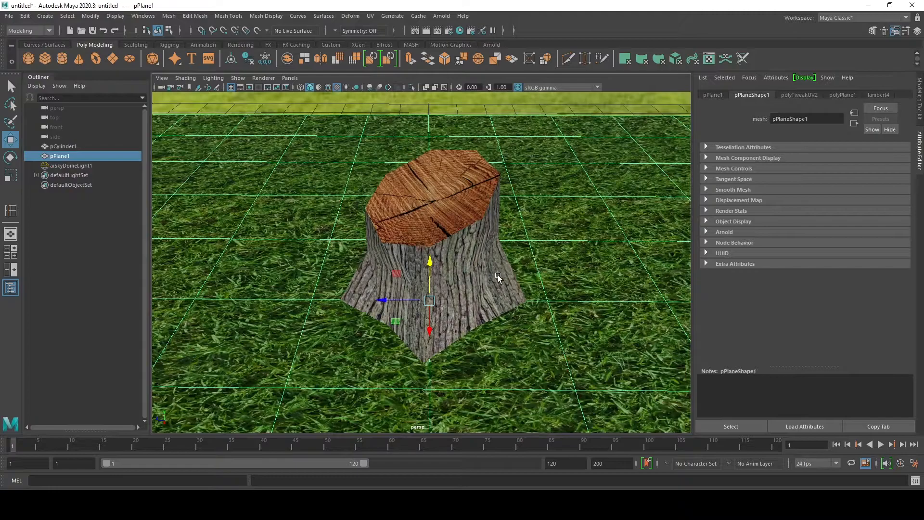
pyautogui.keyDown('alt'); pyautogui.moveTo(498, 271); pyautogui.dragTo(497, 277); pyautogui.keyUp('alt')
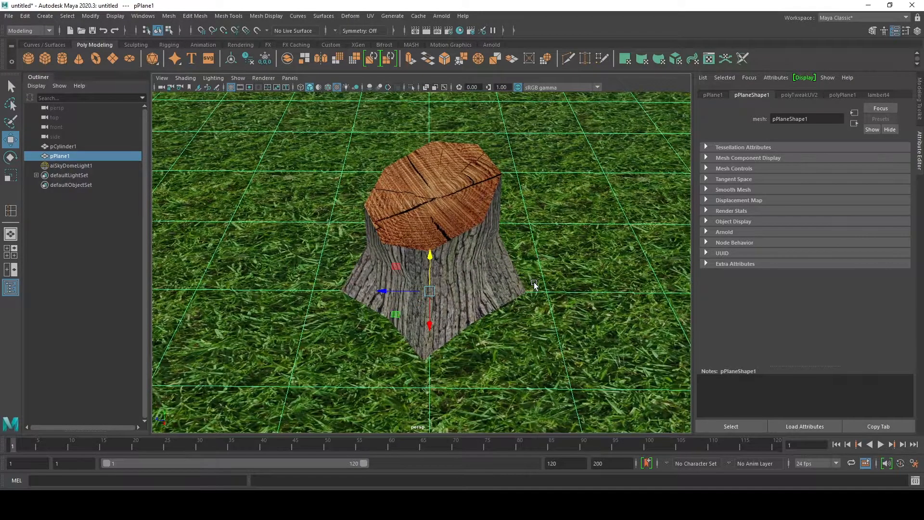
pyautogui.press('alt')
pyautogui.moveTo(535, 285)
pyautogui.keyDown('alt'); pyautogui.mouseDown()
pyautogui.moveTo(368, 285)
pyautogui.moveTo(556, 288)
pyautogui.mouseUp(); pyautogui.keyUp('alt')
pyautogui.hotkey('alt', 'd')
pyautogui.press('6')
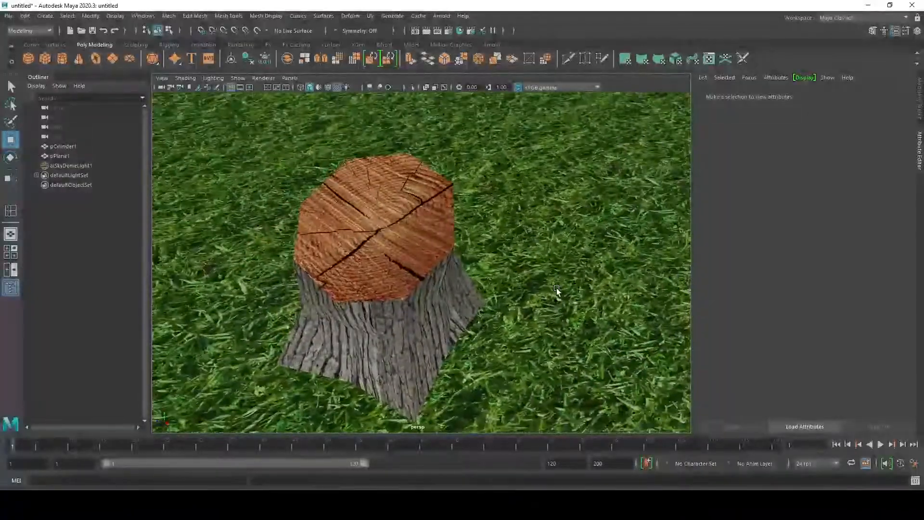
# - Examine the finished stump's bark and cut top from low, overhead and close angles
pyautogui.keyDown('alt'); pyautogui.moveTo(329, 356); pyautogui.dragTo(356, 311); pyautogui.keyUp('alt')
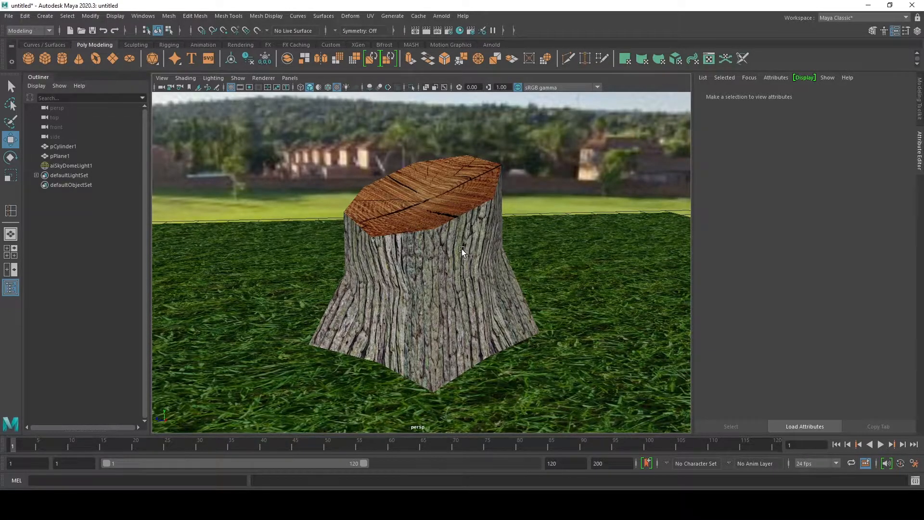
pyautogui.keyDown('alt'); pyautogui.moveTo(516, 212); pyautogui.dragTo(561, 239); pyautogui.keyUp('alt')
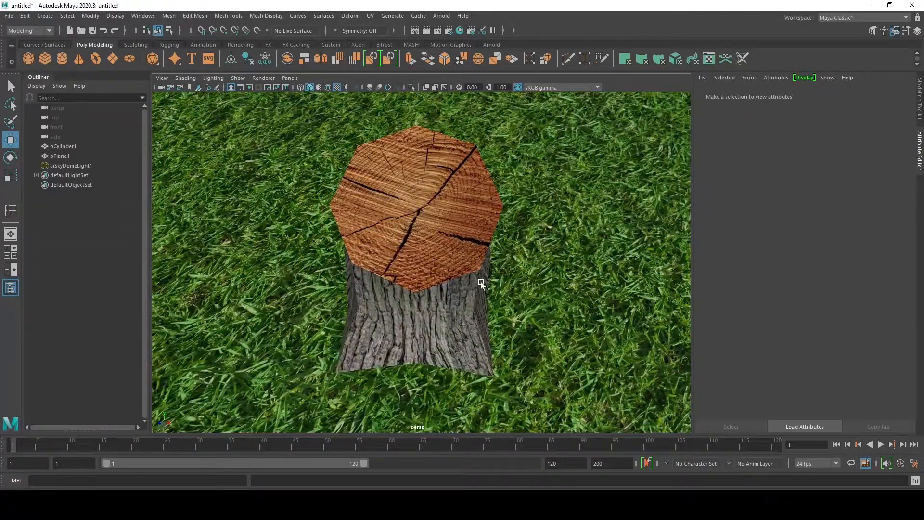
pyautogui.keyDown('alt'); pyautogui.moveTo(479, 283); pyautogui.dragTo(478, 278); pyautogui.keyUp('alt')
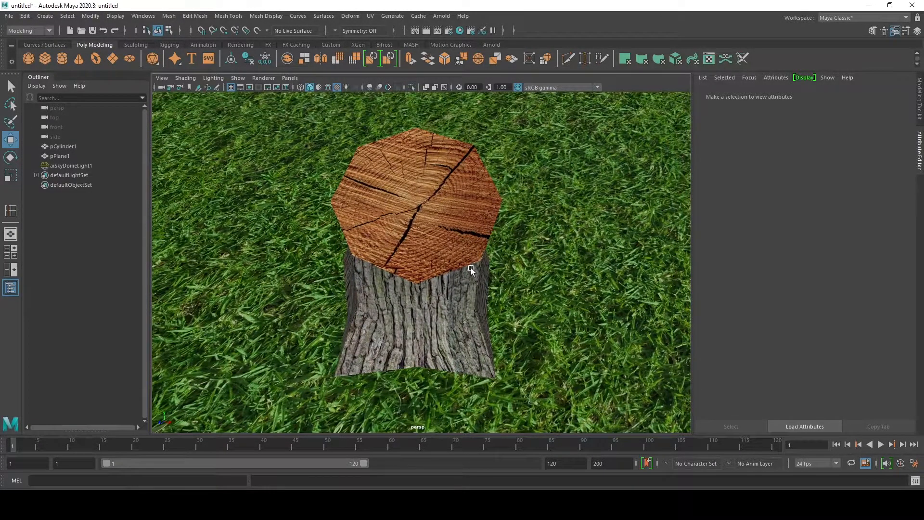
pyautogui.keyDown('alt'); pyautogui.moveTo(476, 265); pyautogui.dragTo(502, 248); pyautogui.keyUp('alt')
pyautogui.scroll(-3, 423, 265)
pyautogui.keyDown('alt'); pyautogui.moveTo(424, 301); pyautogui.dragTo(504, 296, button='right'); pyautogui.keyUp('alt')
pyautogui.keyDown('alt'); pyautogui.moveTo(504, 295); pyautogui.dragTo(411, 314); pyautogui.keyUp('alt')
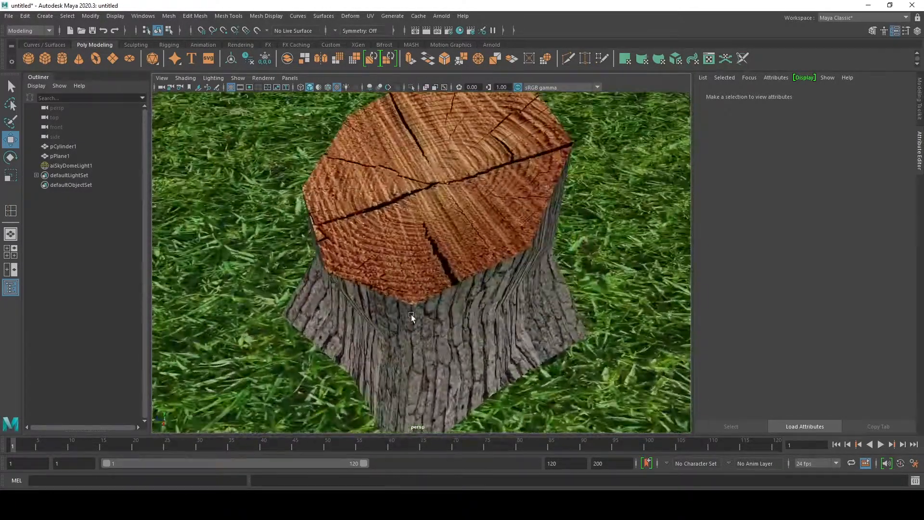
pyautogui.keyDown('alt'); pyautogui.moveTo(469, 293); pyautogui.dragTo(398, 301); pyautogui.keyUp('alt')
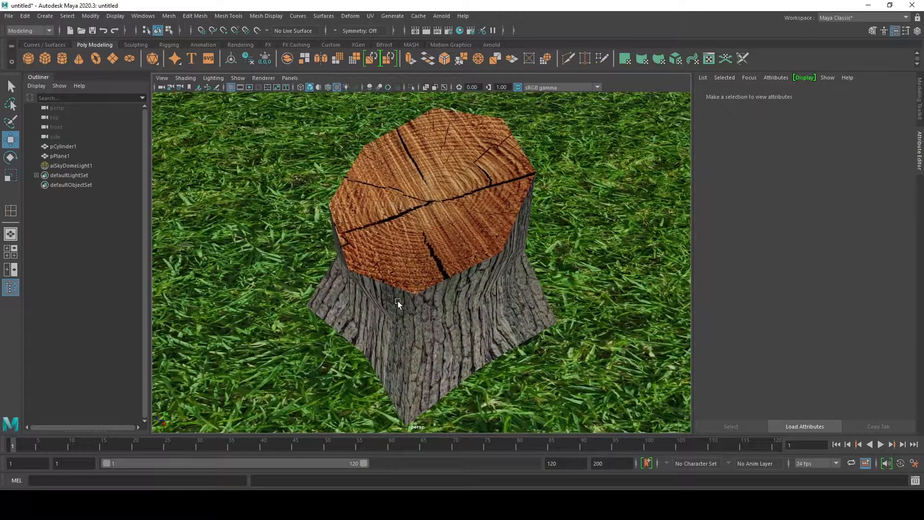